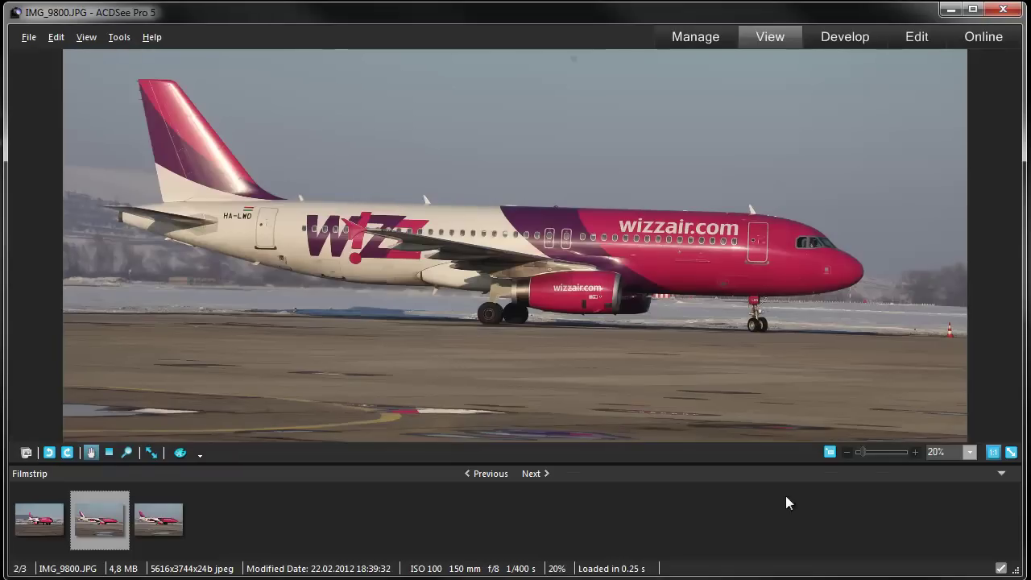
Flip between IMG_9801, IMG_9800 and IMG_9794 in the filmstrip to compare them.
click(44, 528)
click(148, 524)
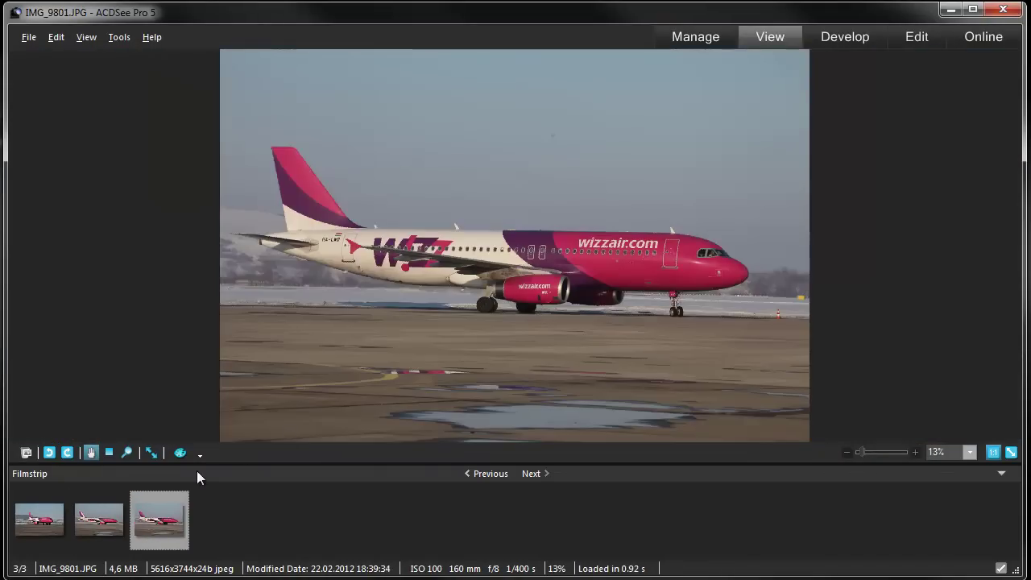
click(114, 525)
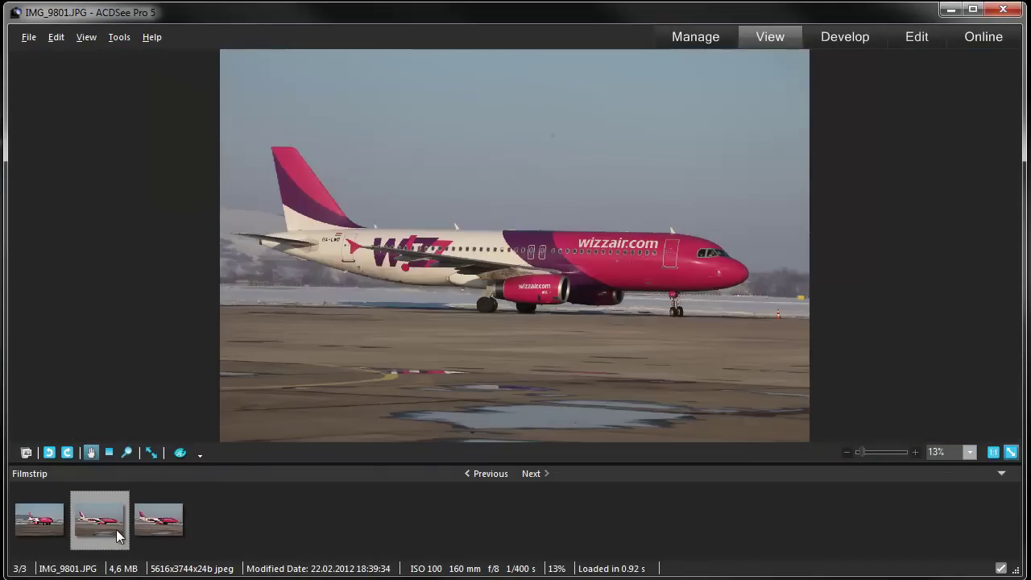
click(53, 523)
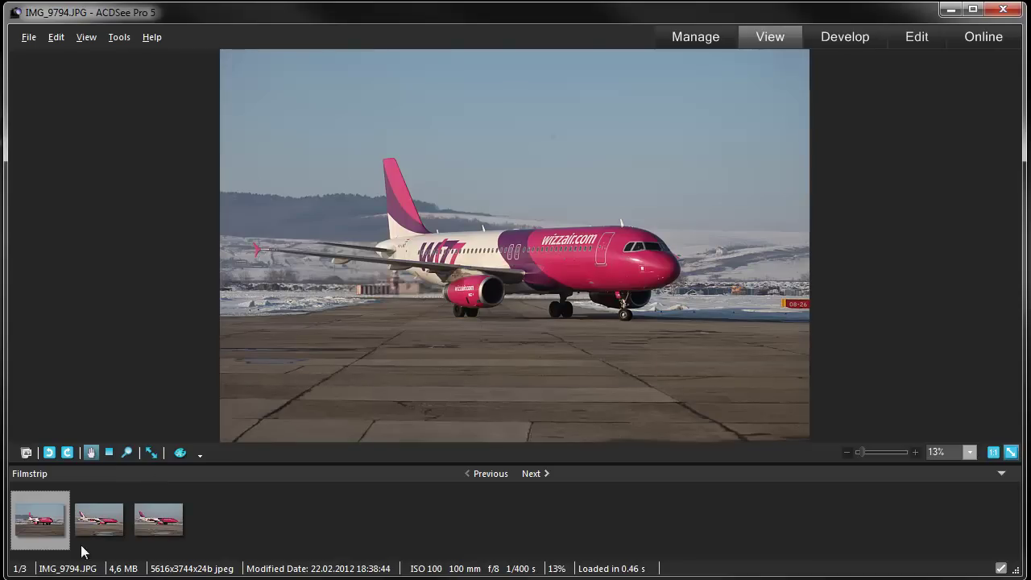
Inspect IMG_9801 and IMG_9800 at 100%, panning to the HA-LWD registration near the tail.
click(158, 522)
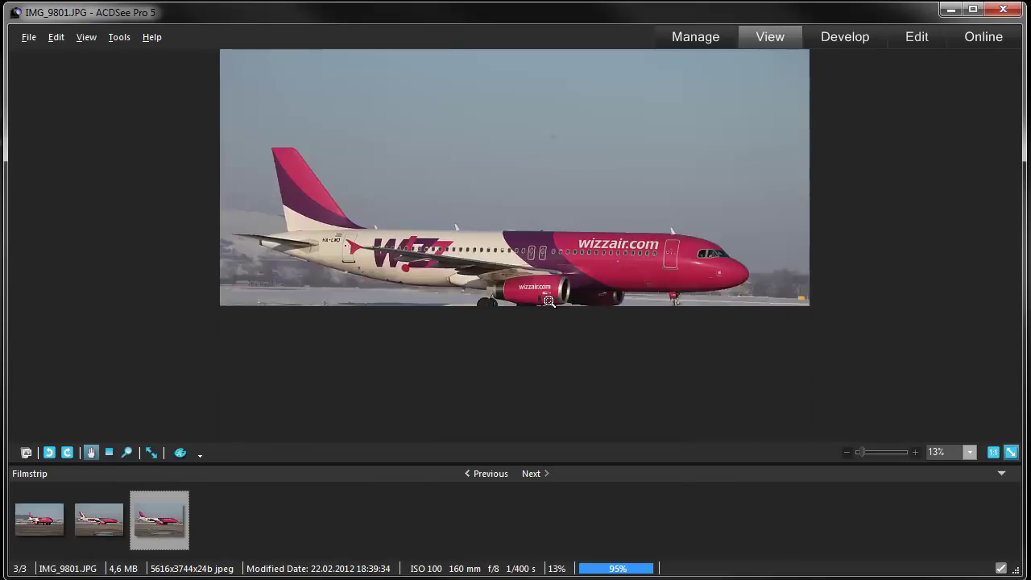
click(739, 254)
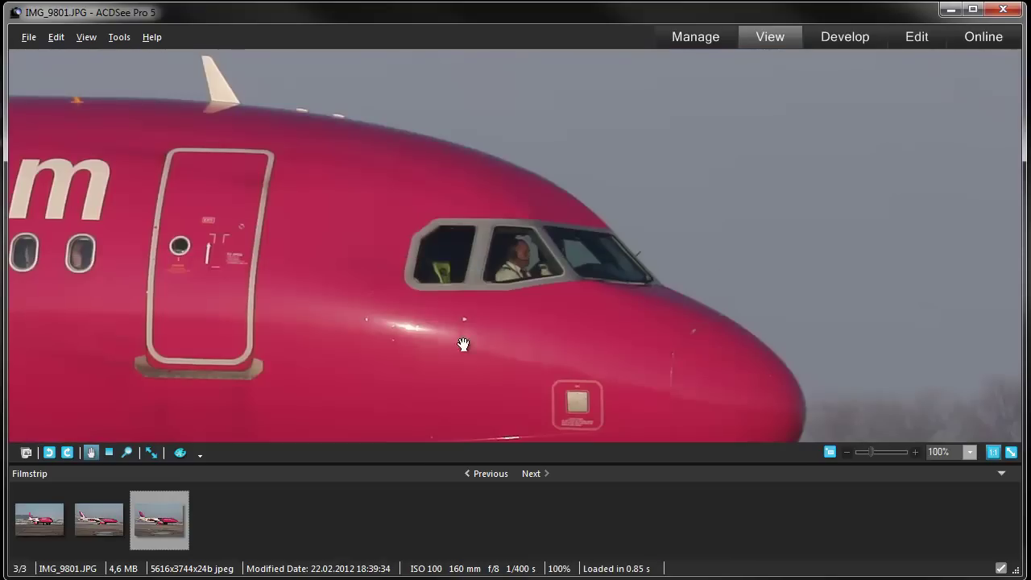
drag(460, 343, 463, 289)
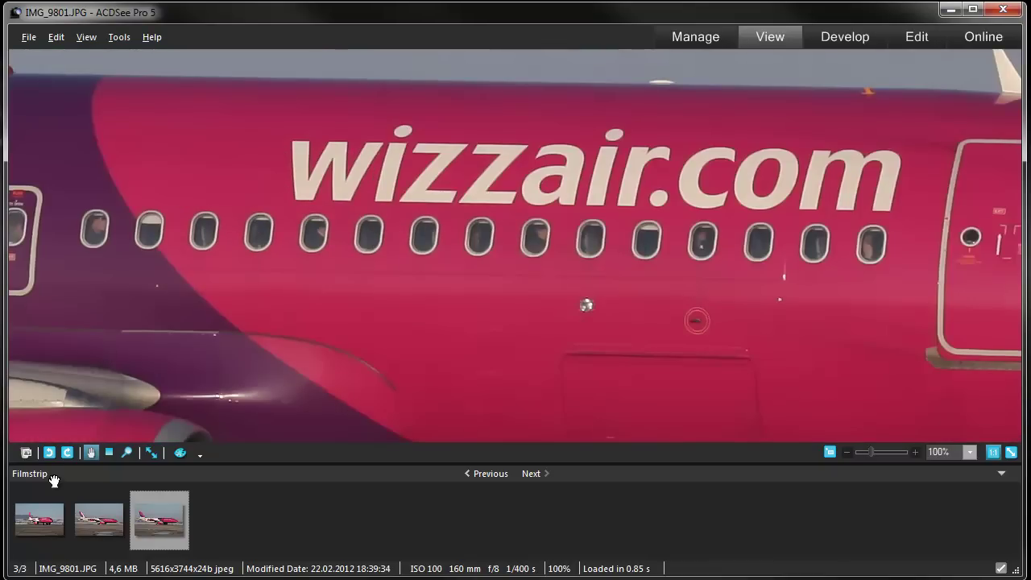
click(90, 511)
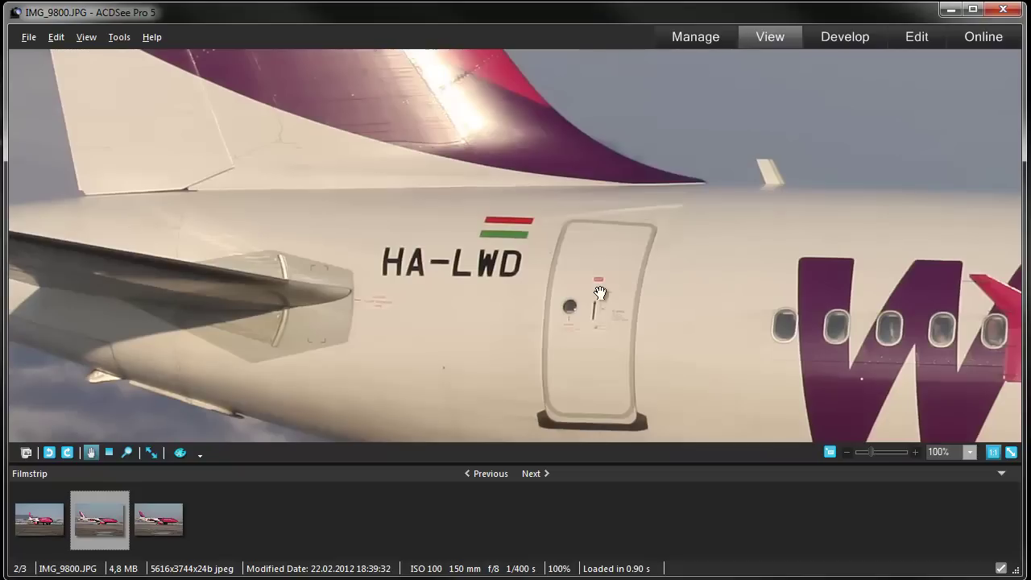
drag(69, 230, 411, 220)
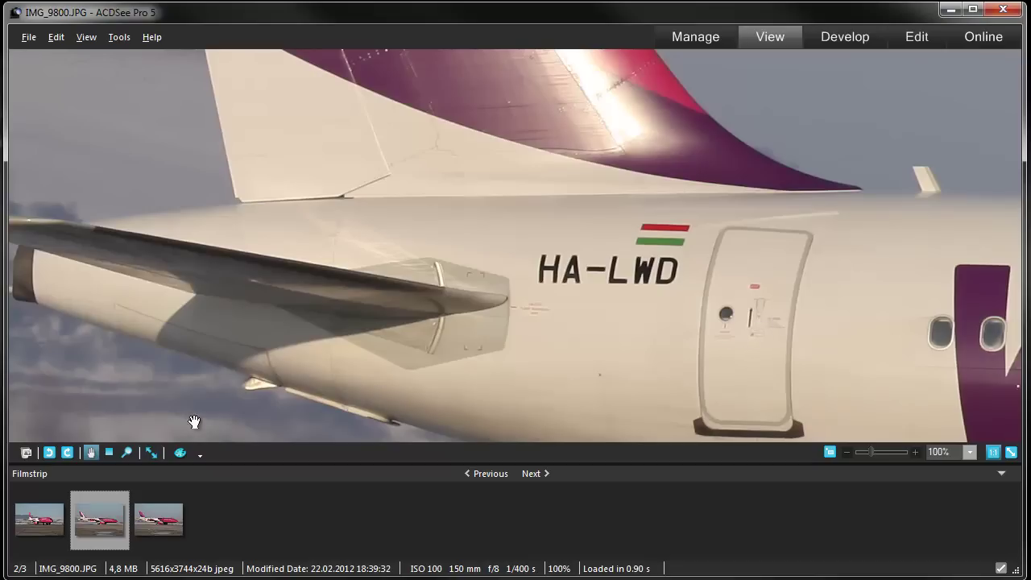
Scroll around IMG_9794 and IMG_9801 at full size to recheck their detail.
click(31, 530)
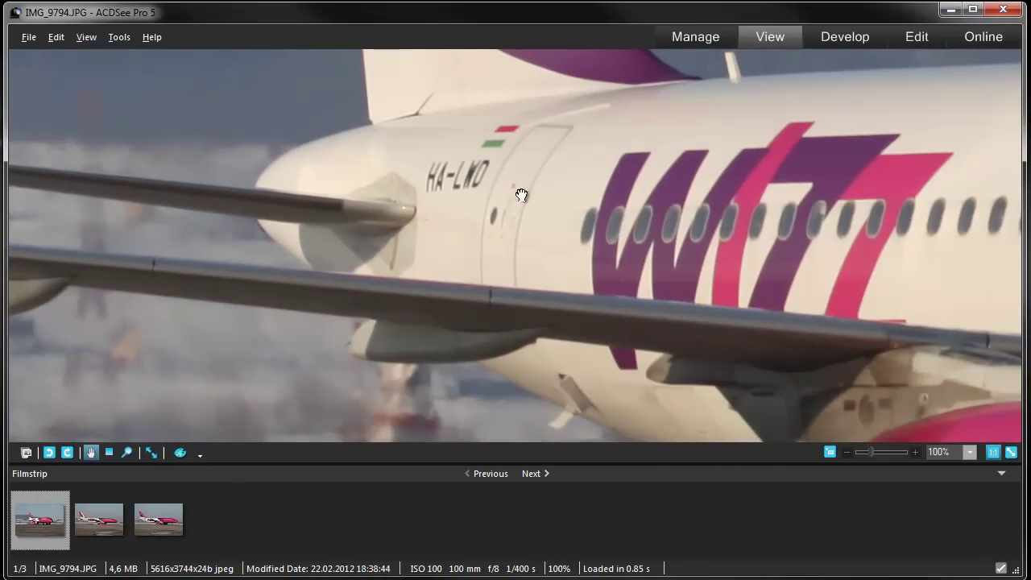
scroll(517, 193, right, 10)
scroll(450, 201, right, 5)
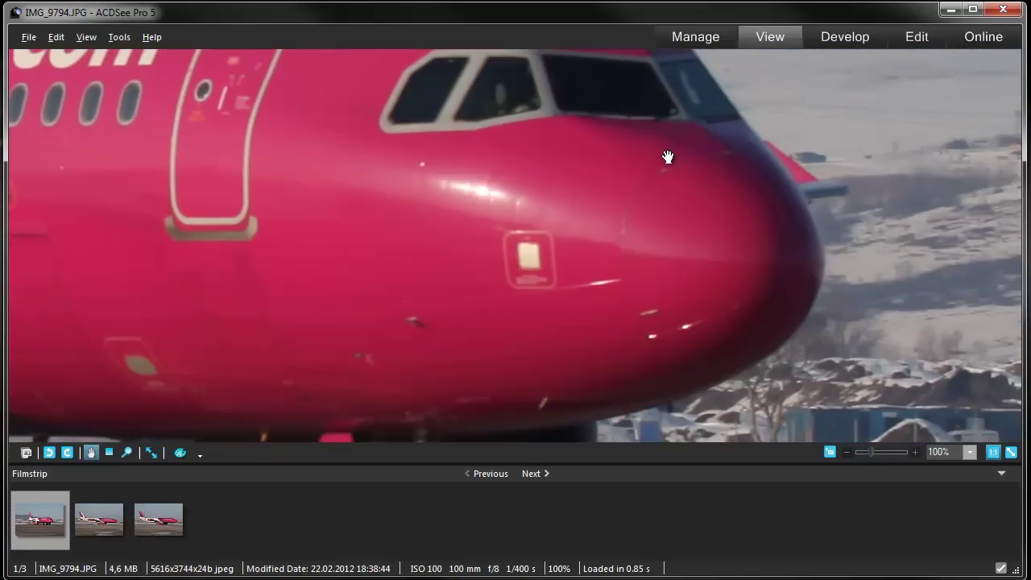
scroll(660, 397, up, 2)
scroll(660, 397, left, 2)
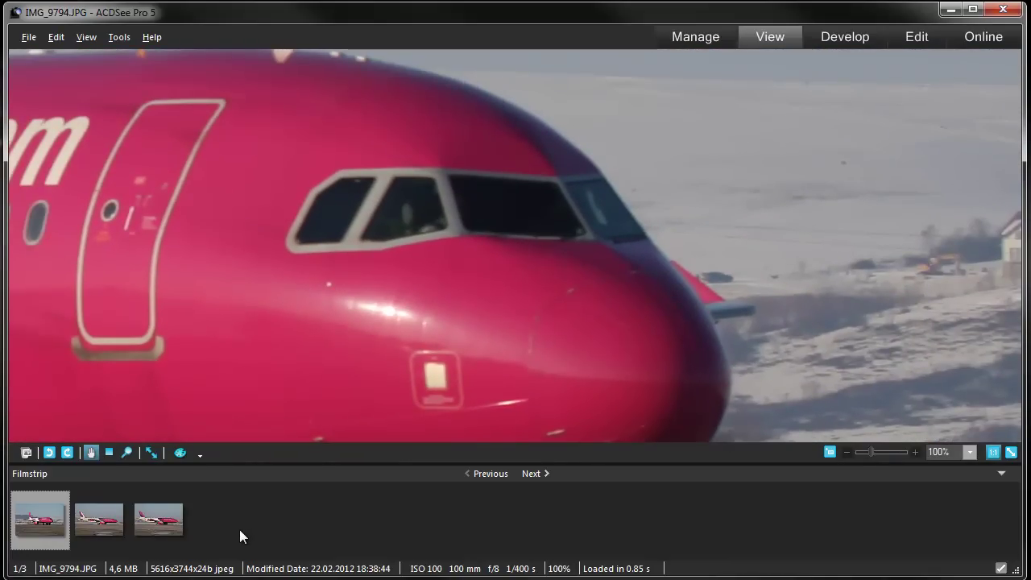
click(152, 525)
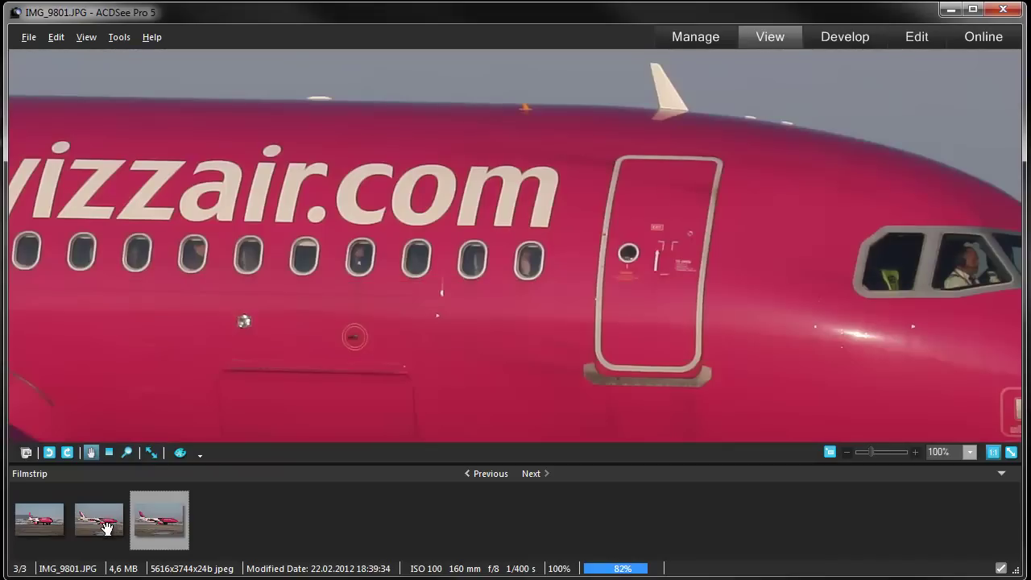
scroll(466, 267, right, 5)
scroll(502, 224, left, 4)
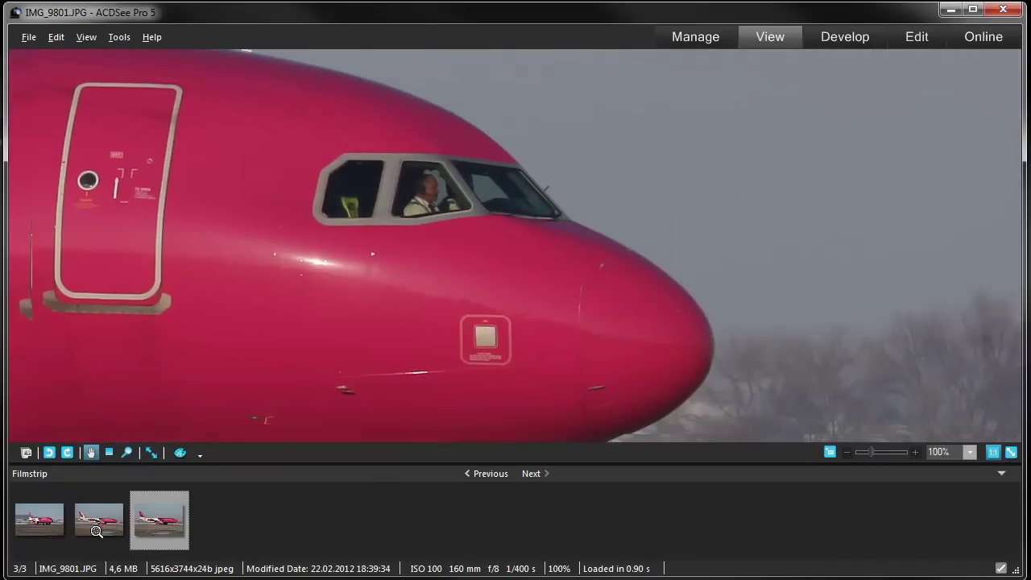
Return to IMG_9800.JPG fitted to the window and settle on it.
key(Page_Up)
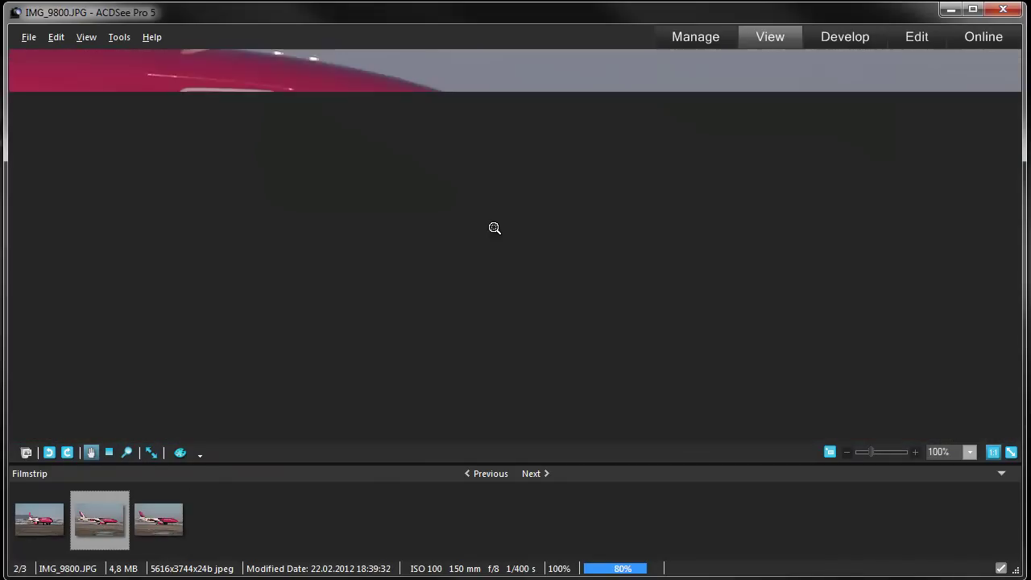
key(slash)
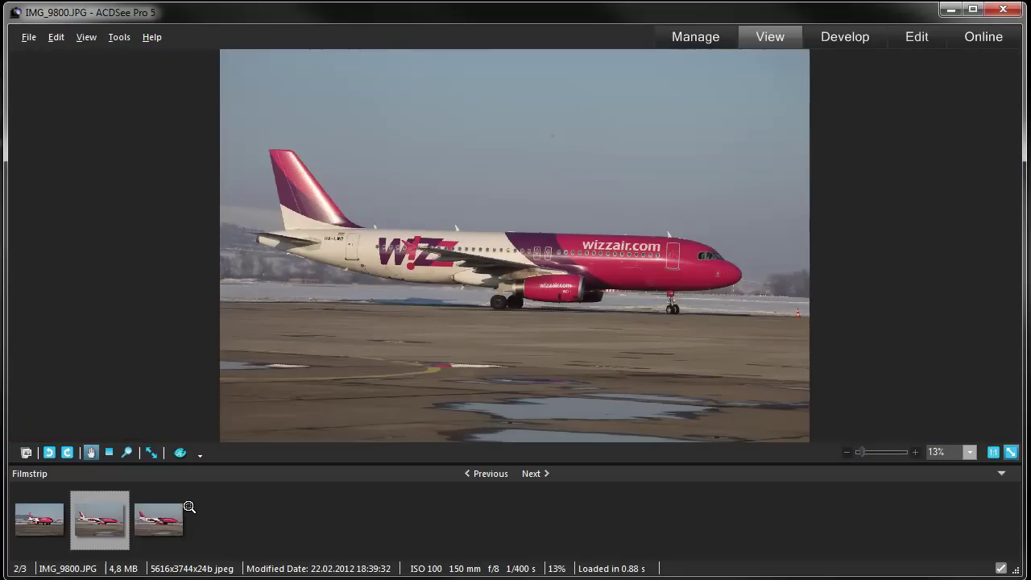
click(173, 514)
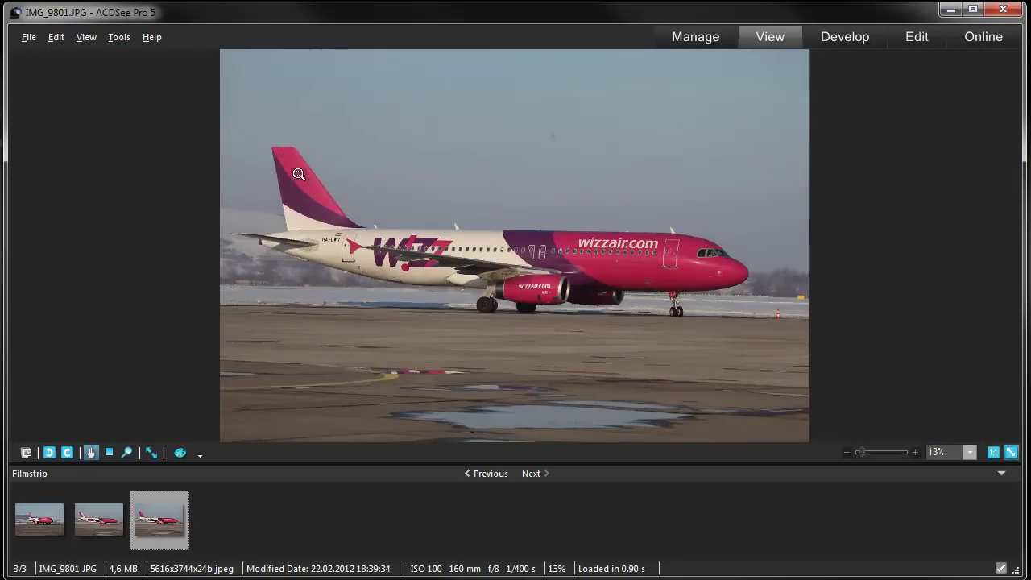
click(99, 524)
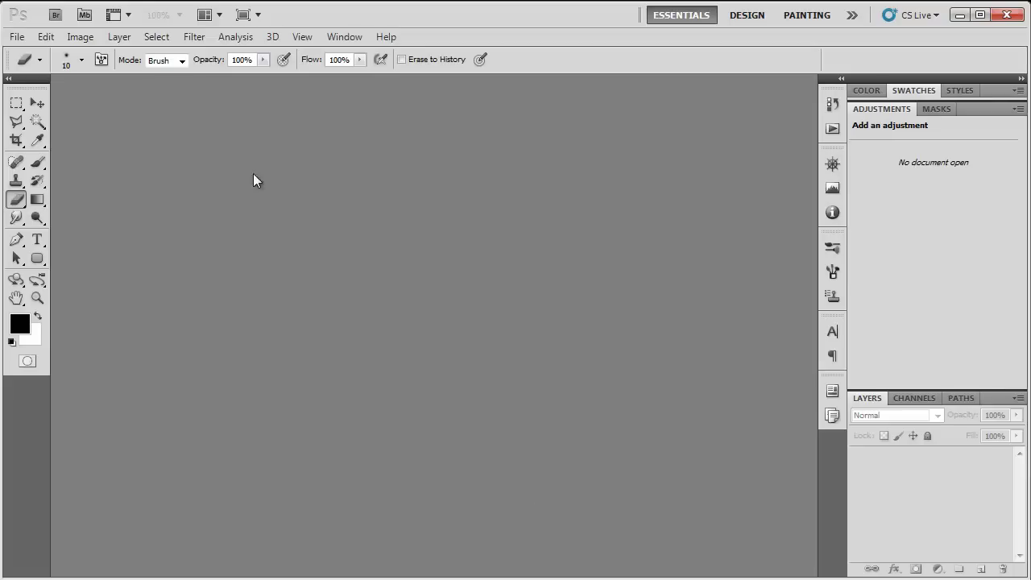
Open IMG_9800.JPG from the photoavia-tutorial folder.
click(15, 37)
click(37, 70)
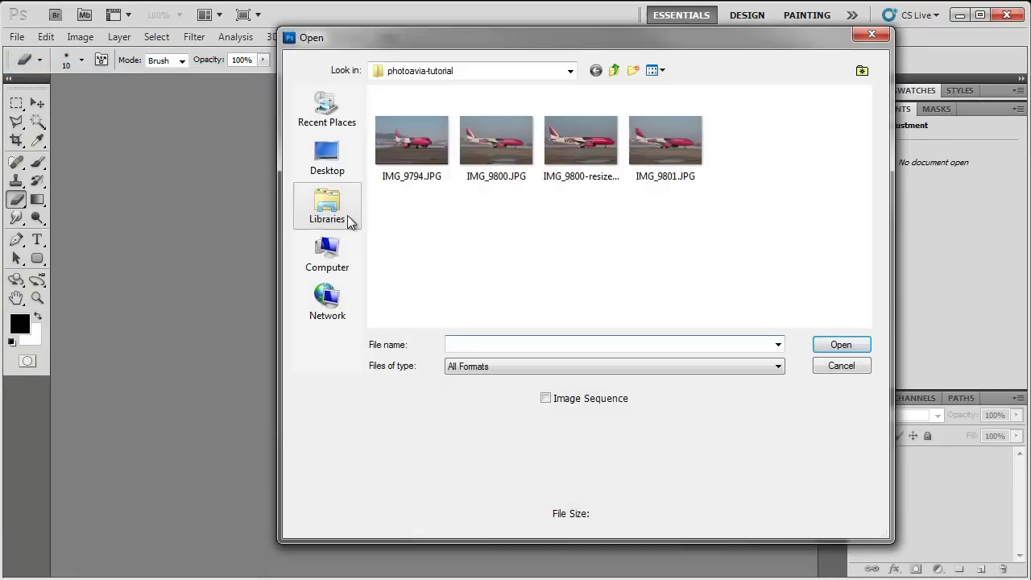
click(470, 140)
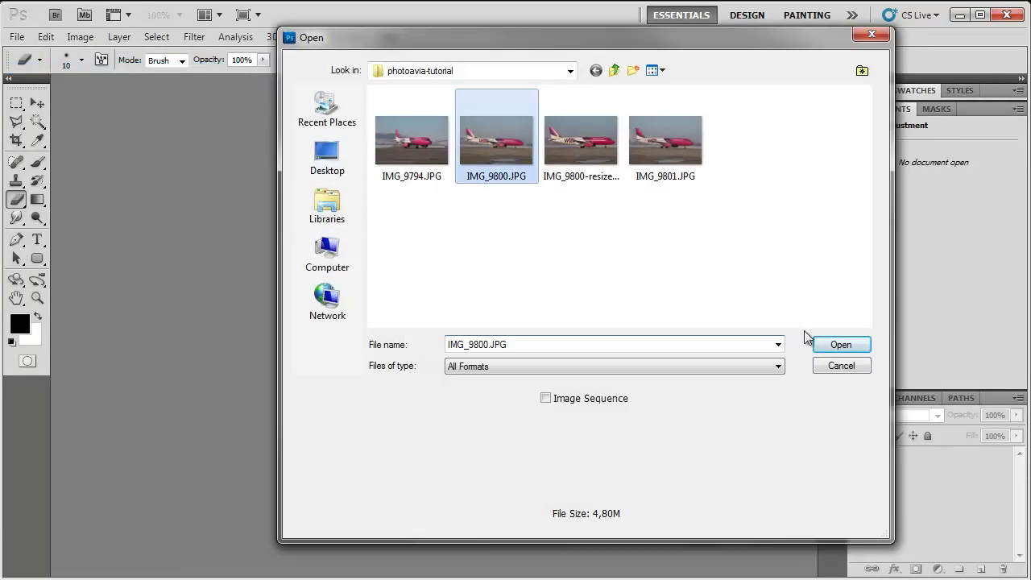
click(831, 344)
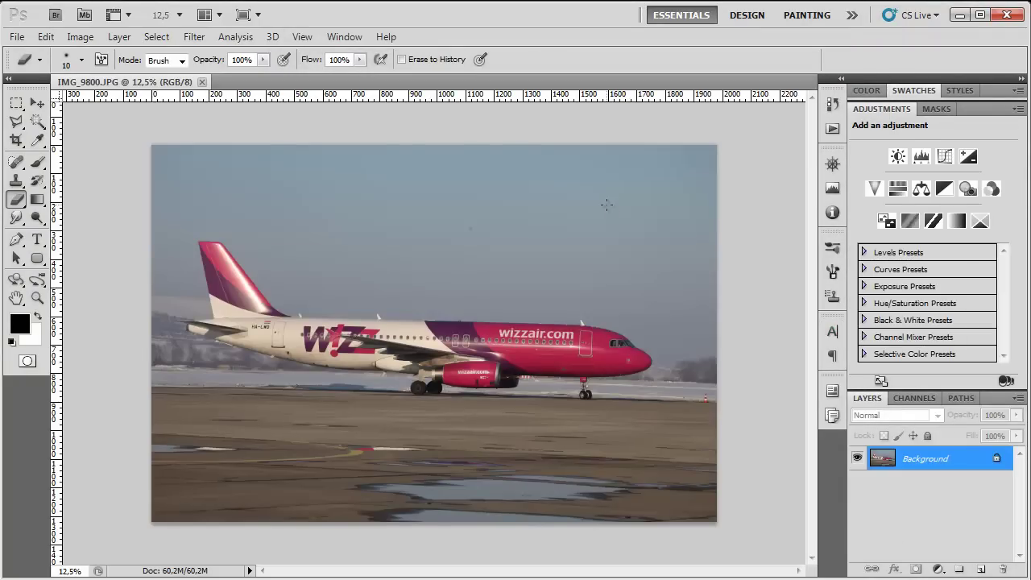
Bring up the Filter menu's Neat Image submenu with Reduce Noise.
click(191, 37)
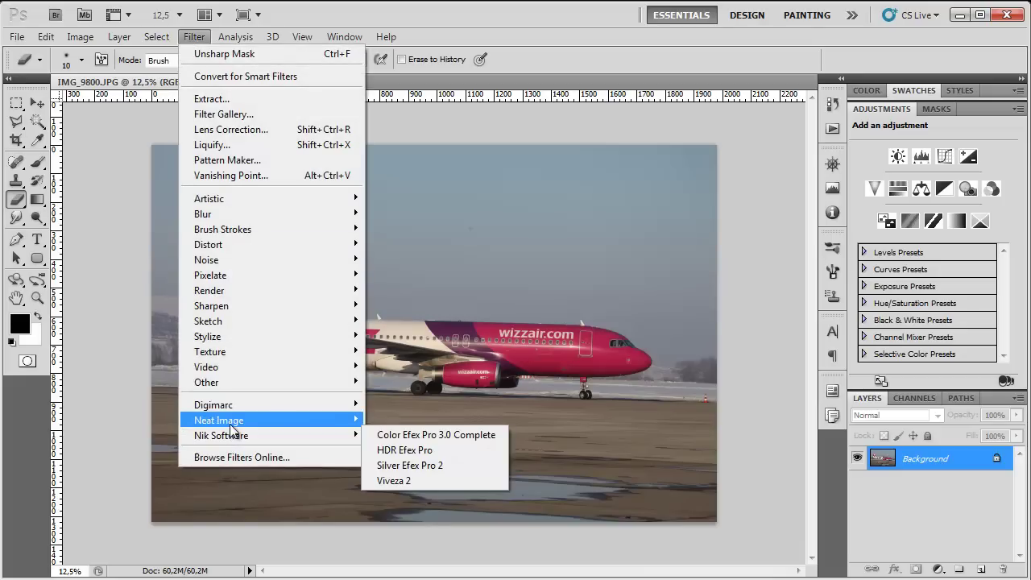
mouse_move(232, 429)
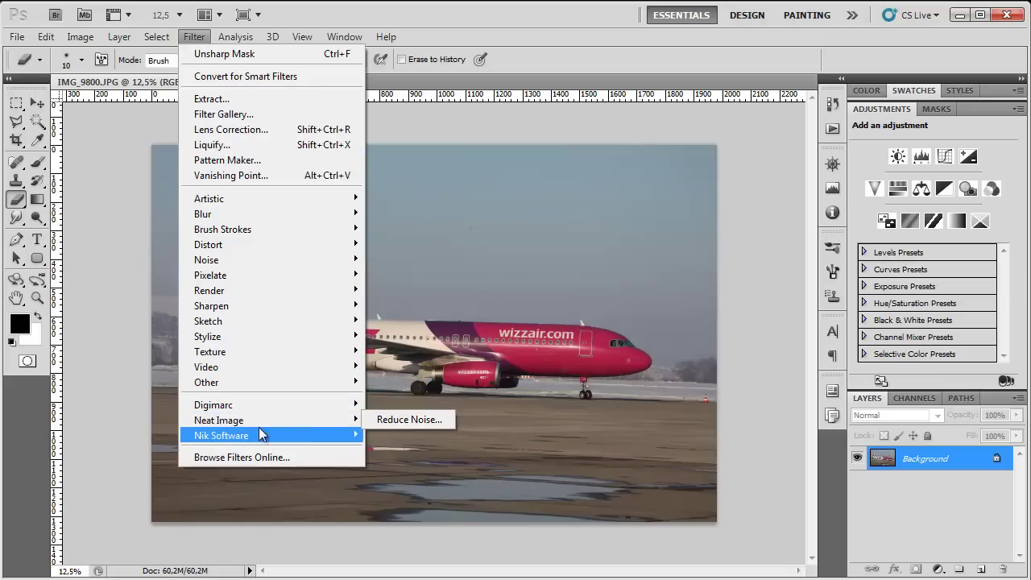
mouse_move(314, 424)
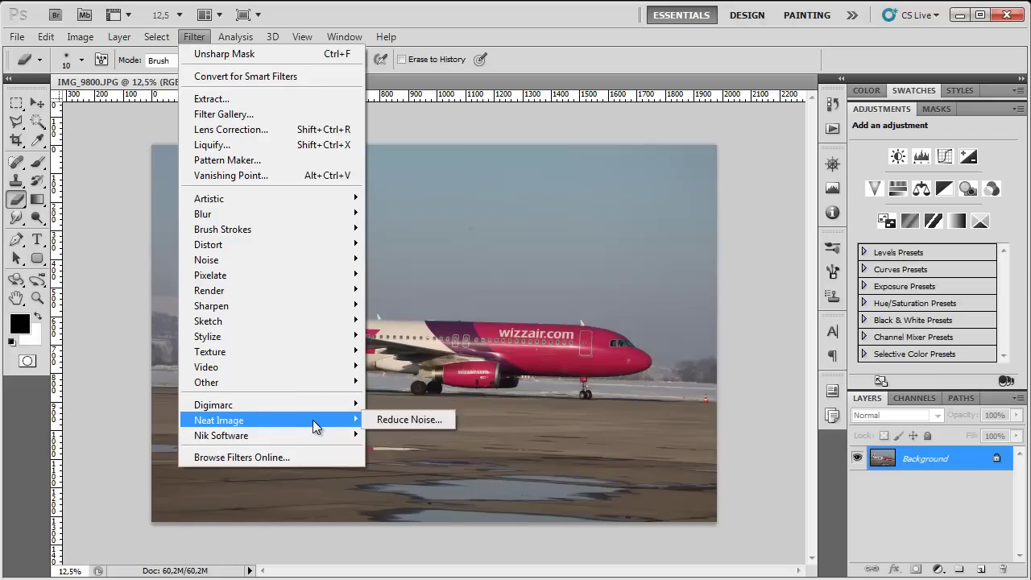
Run Neat Image Reduce Noise, auto-profile the photo, and show filter settings (-15%, 65%, 0%).
click(396, 420)
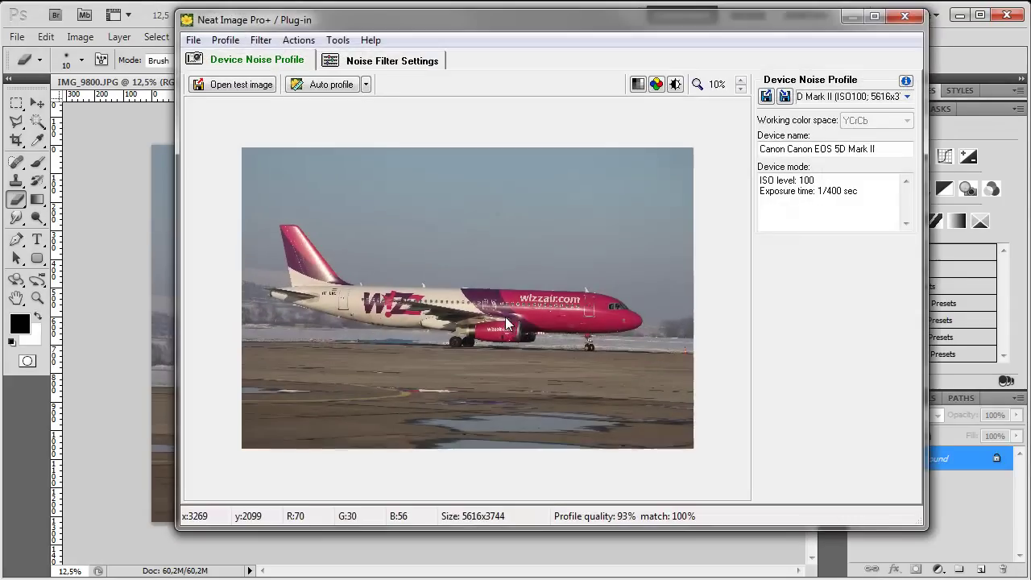
click(314, 83)
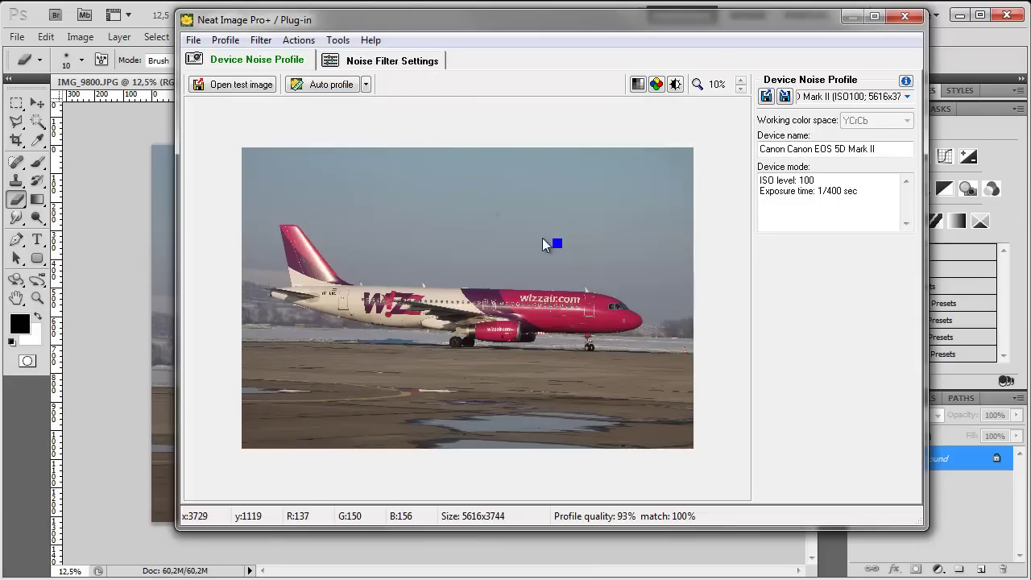
click(380, 62)
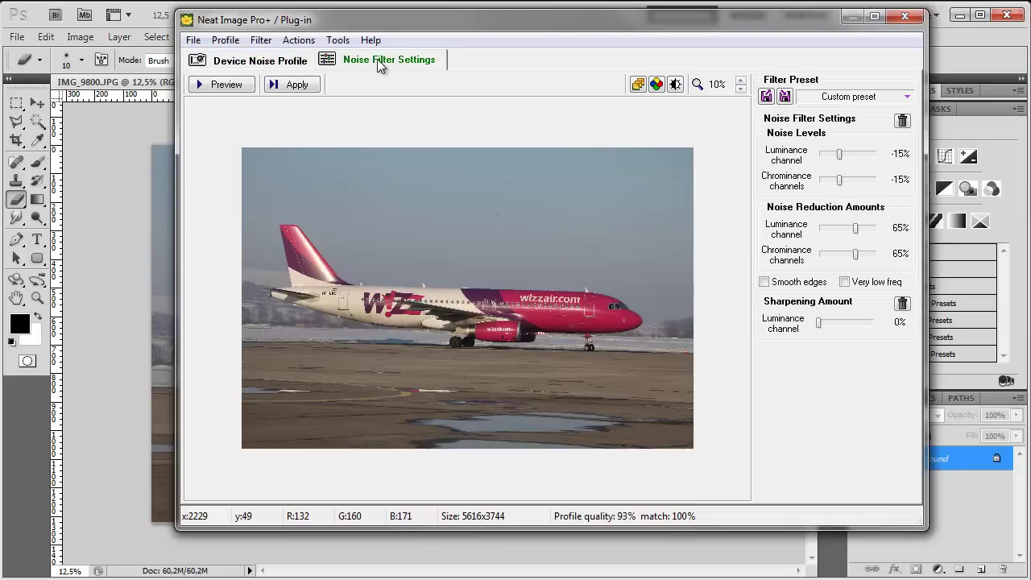
Zoom and pan the noise-reduction preview over the top of the fuselage.
click(230, 85)
scroll(516, 292, up, 3)
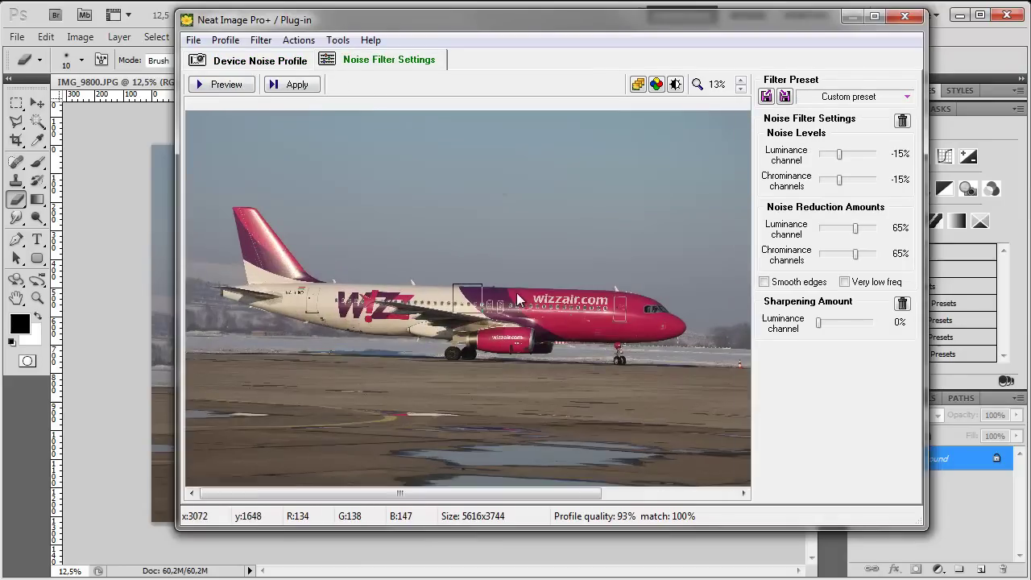
scroll(504, 322, up, 2)
scroll(505, 325, down, 1)
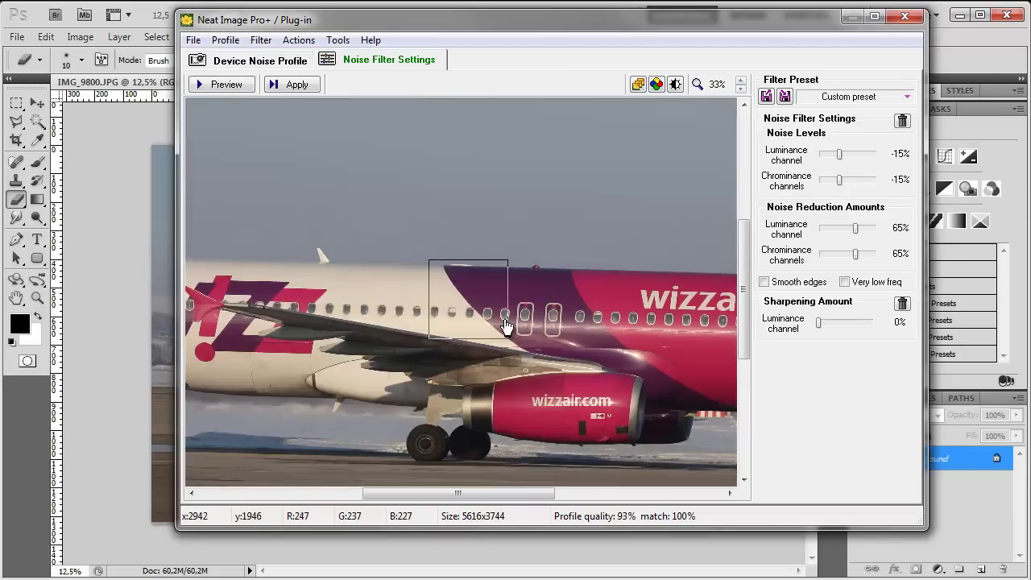
scroll(505, 325, down, 1)
scroll(516, 319, up, 2)
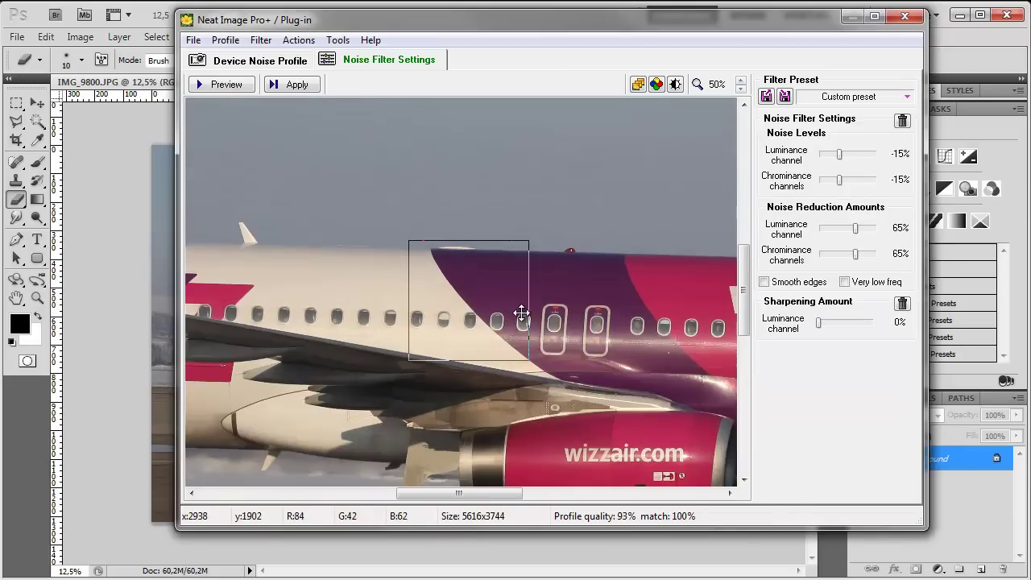
drag(522, 313, 441, 322)
scroll(374, 298, up, 2)
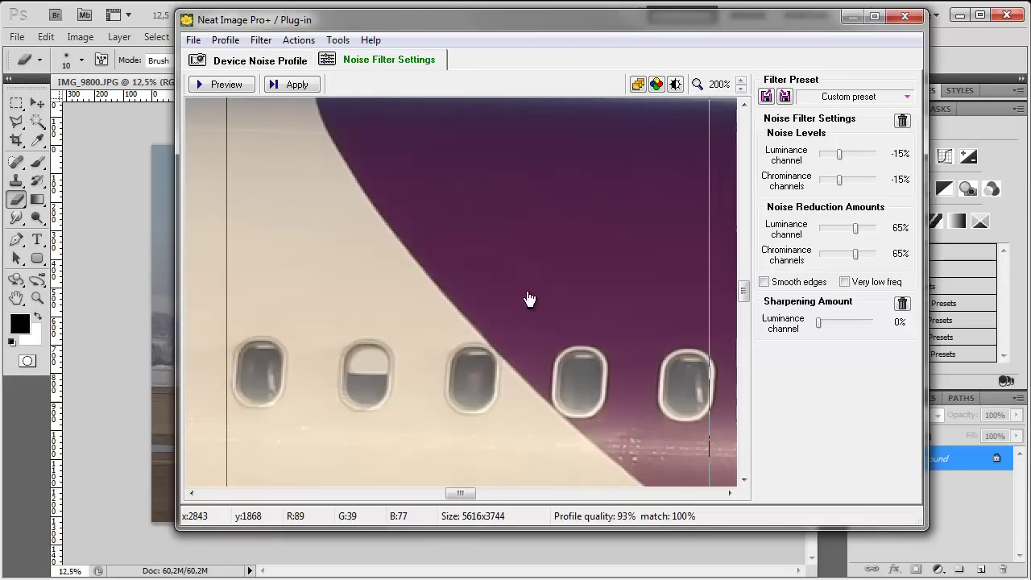
drag(584, 211, 403, 343)
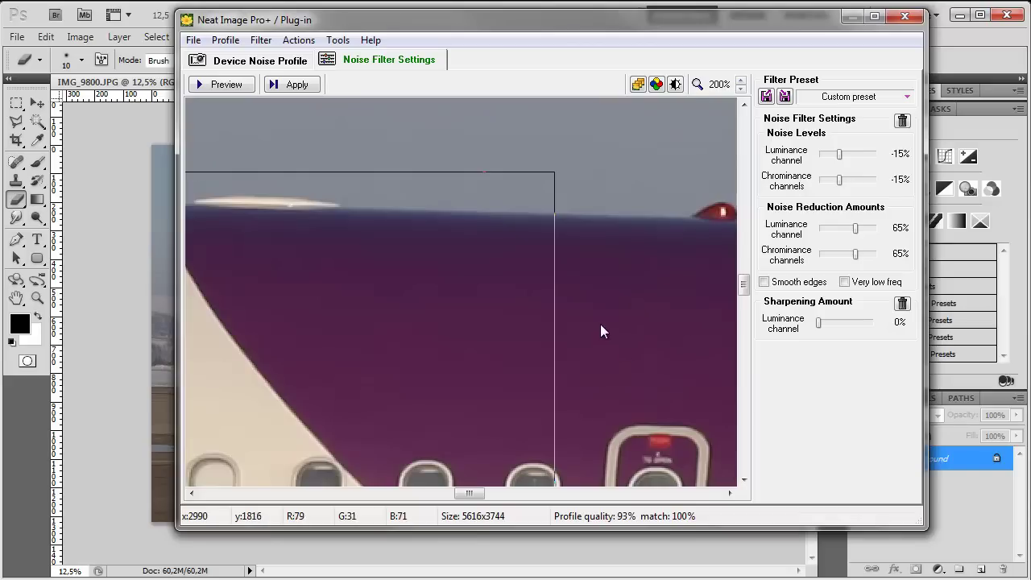
scroll(606, 330, up, 1)
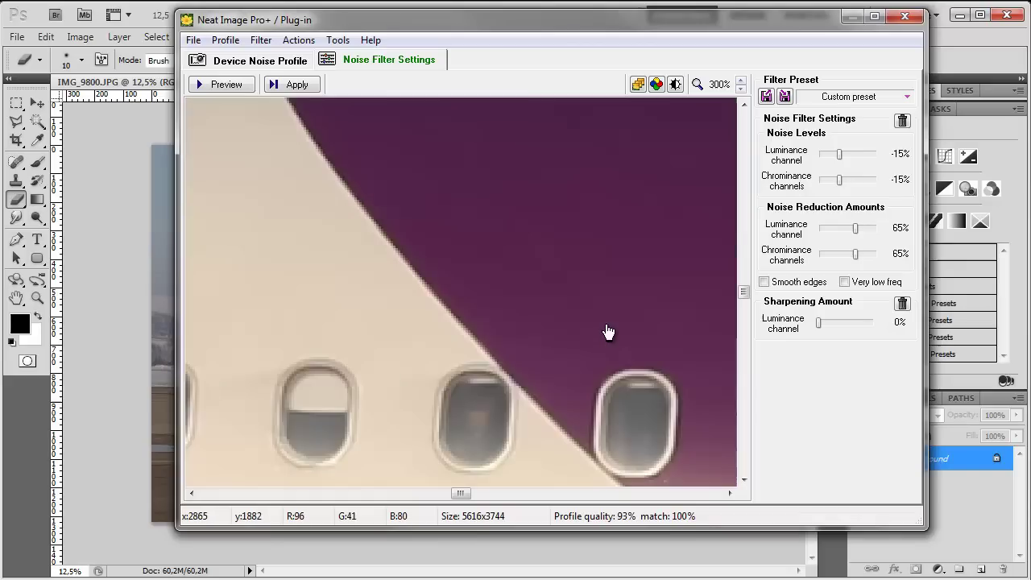
drag(656, 287, 292, 438)
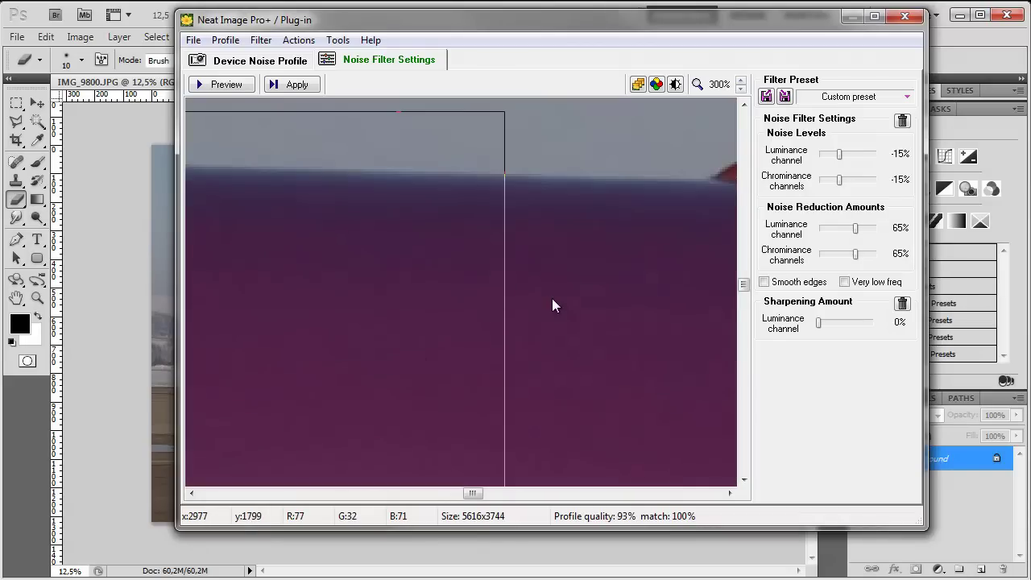
scroll(490, 326, down, 1)
scroll(602, 275, down, 1)
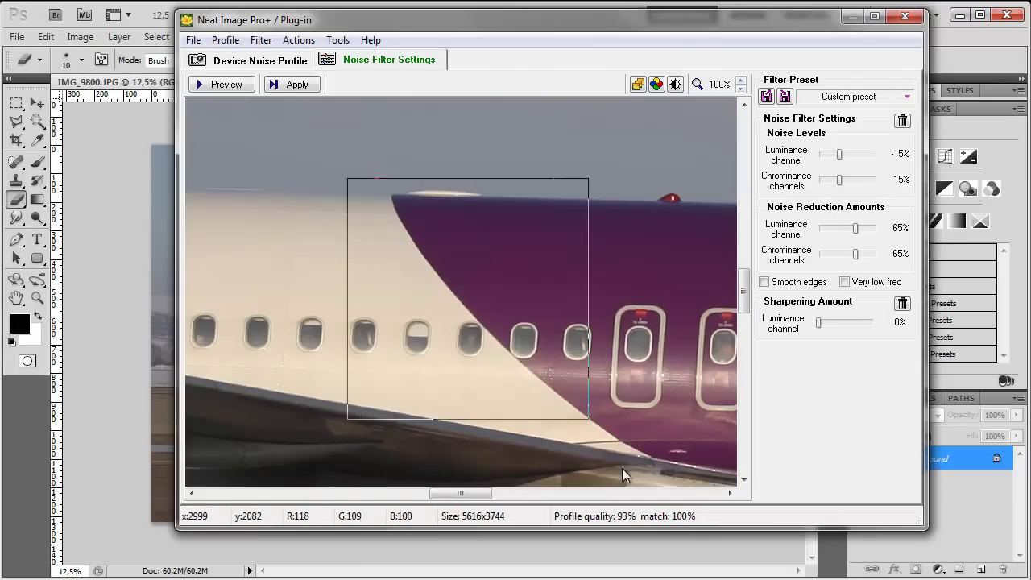
Place the preview box over the door-framed windows and zoom back out to 50%.
drag(670, 371, 337, 241)
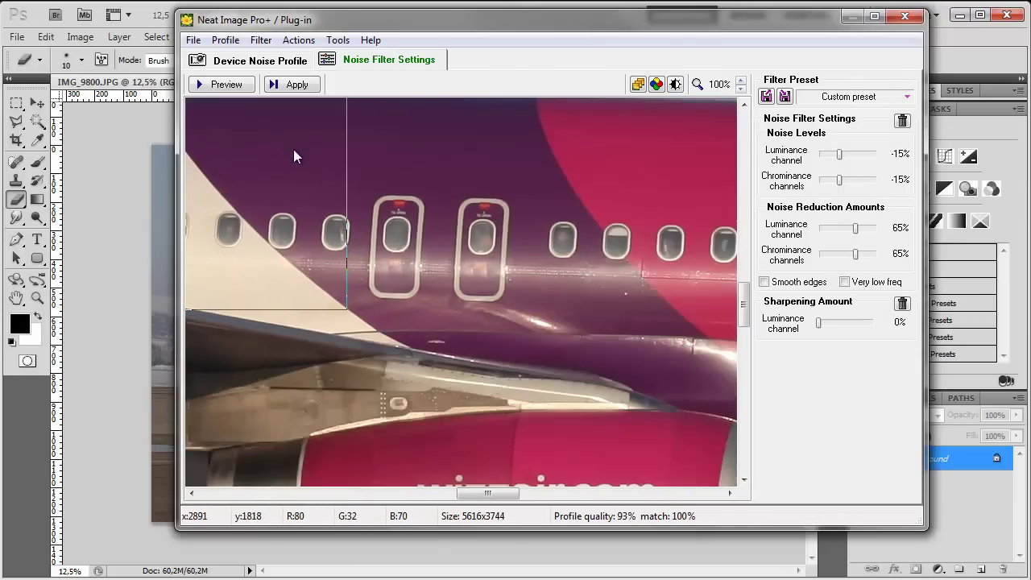
drag(299, 145, 346, 179)
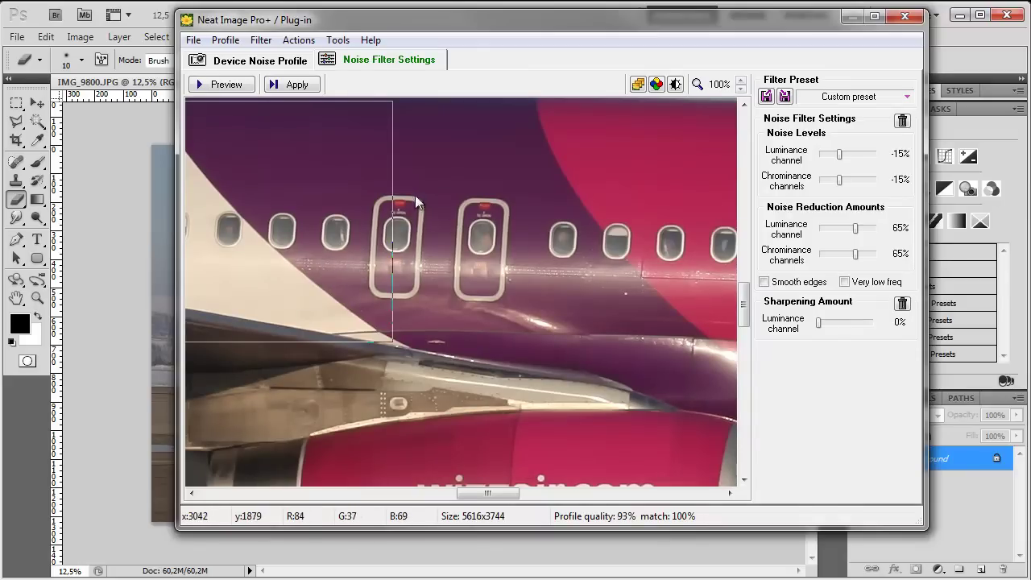
drag(292, 252, 410, 273)
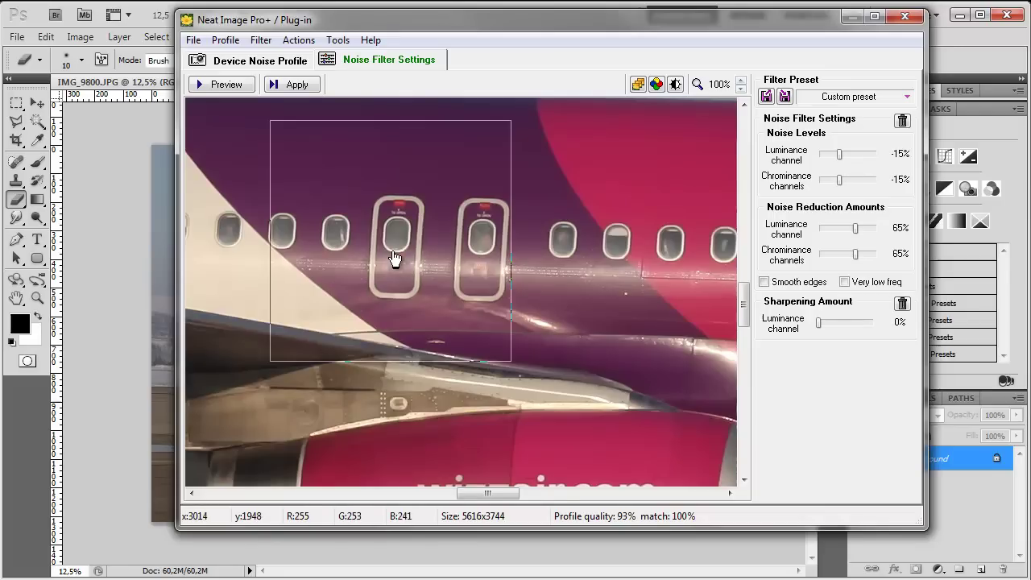
scroll(394, 257, down, 1)
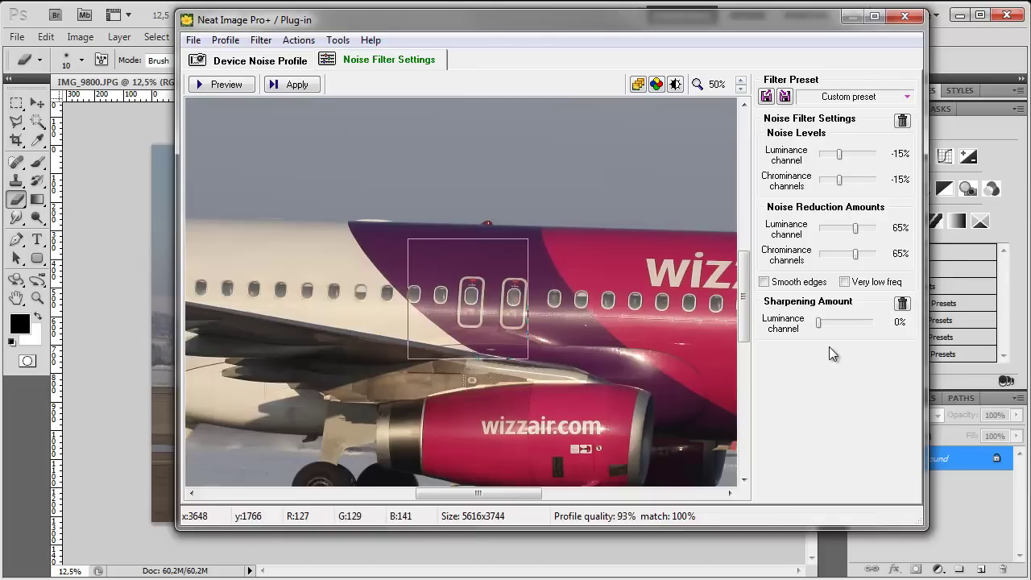
Apply the Neat Image noise filter (-15%, 65%, 0%) to the whole photo.
click(290, 86)
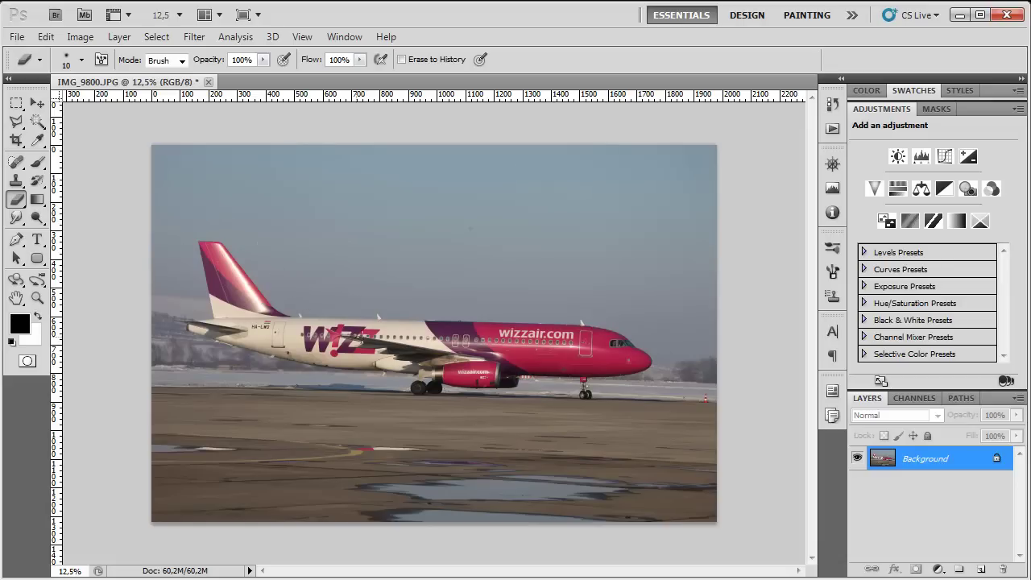
Apply Image > Adjustments > Equalize to the denoised photo.
click(81, 37)
mouse_move(104, 77)
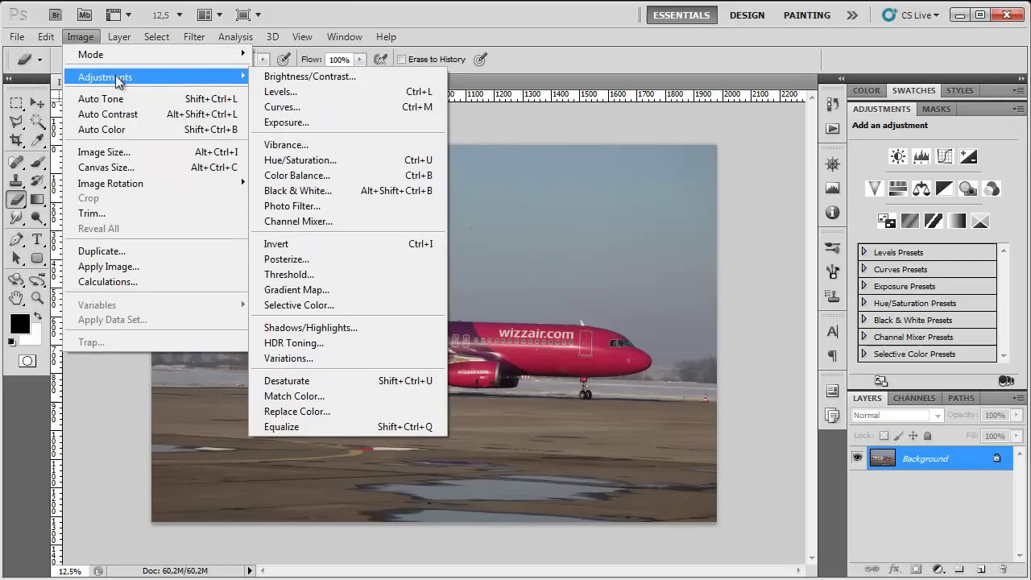
click(300, 426)
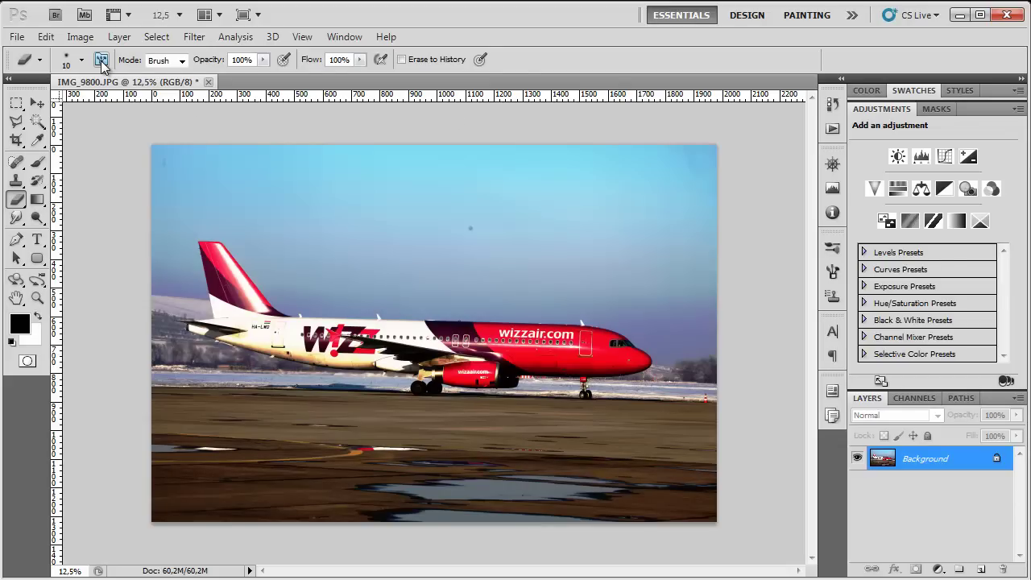
Undo the Equalize, pick the Clone Stamp and try a 298 px brush.
key(ctrl+z)
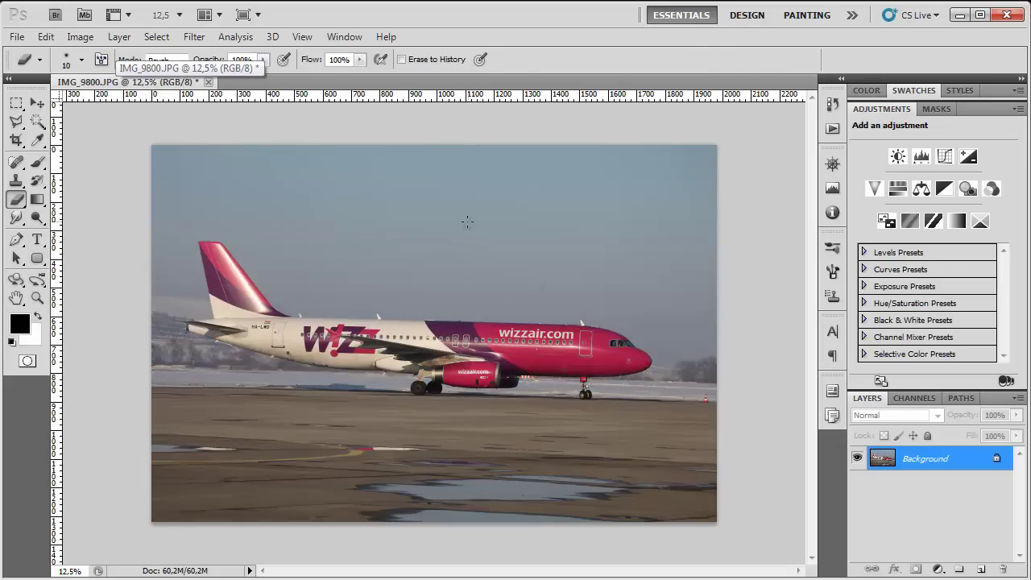
click(16, 182)
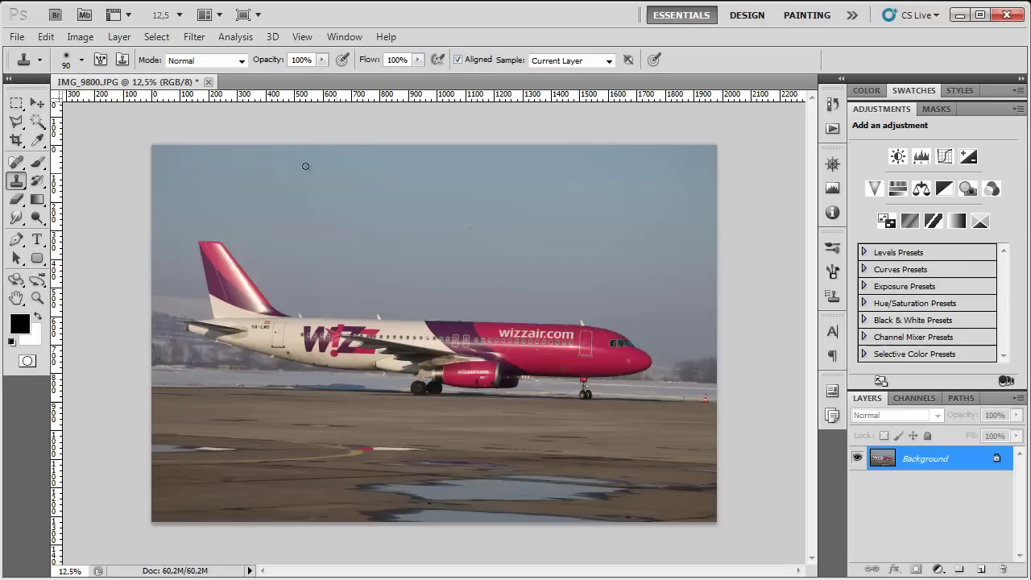
click(82, 60)
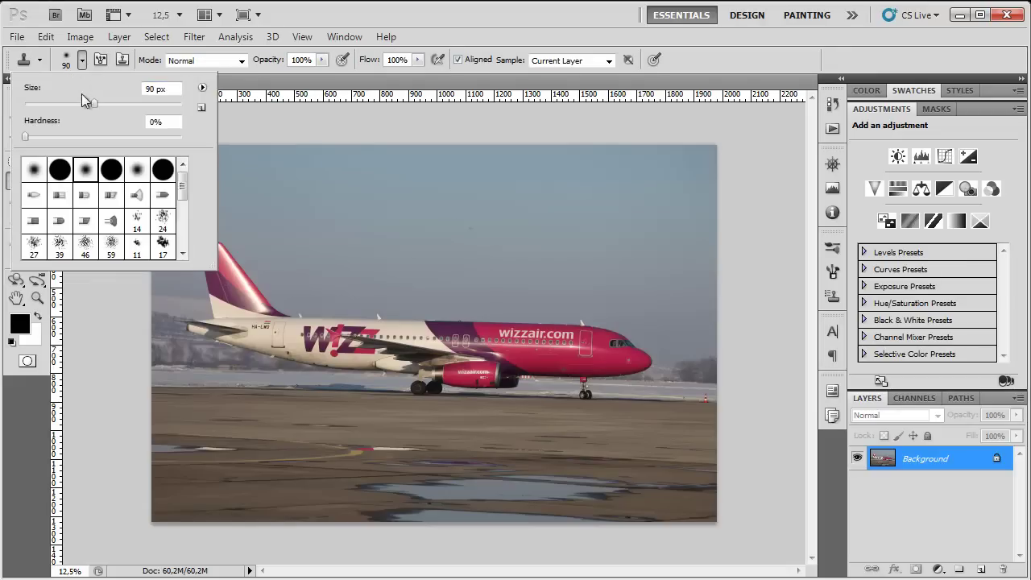
mouse_move(84, 103)
mouse_down()
mouse_move(103, 109)
mouse_move(85, 110)
mouse_up()
click(149, 104)
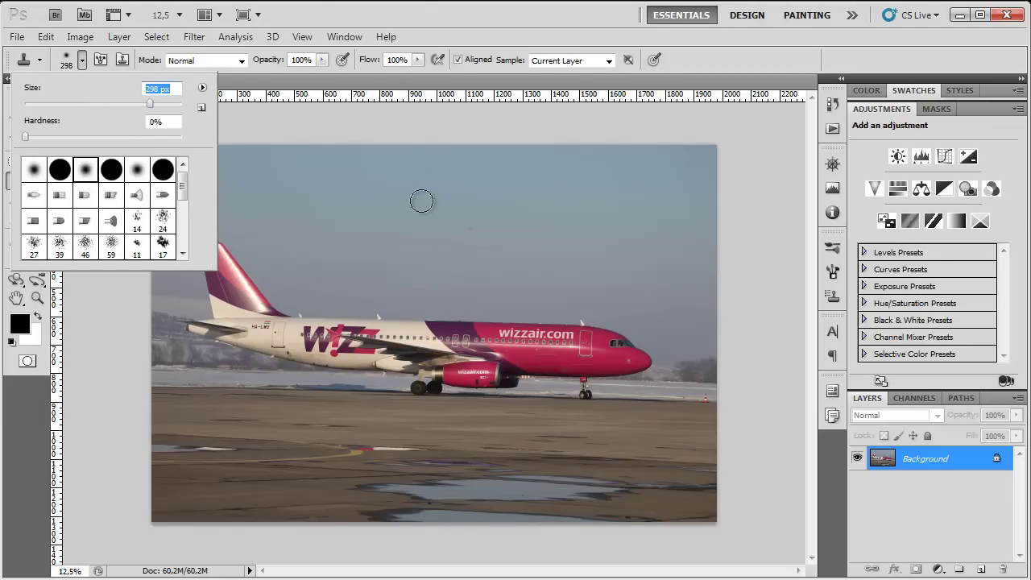
click(362, 122)
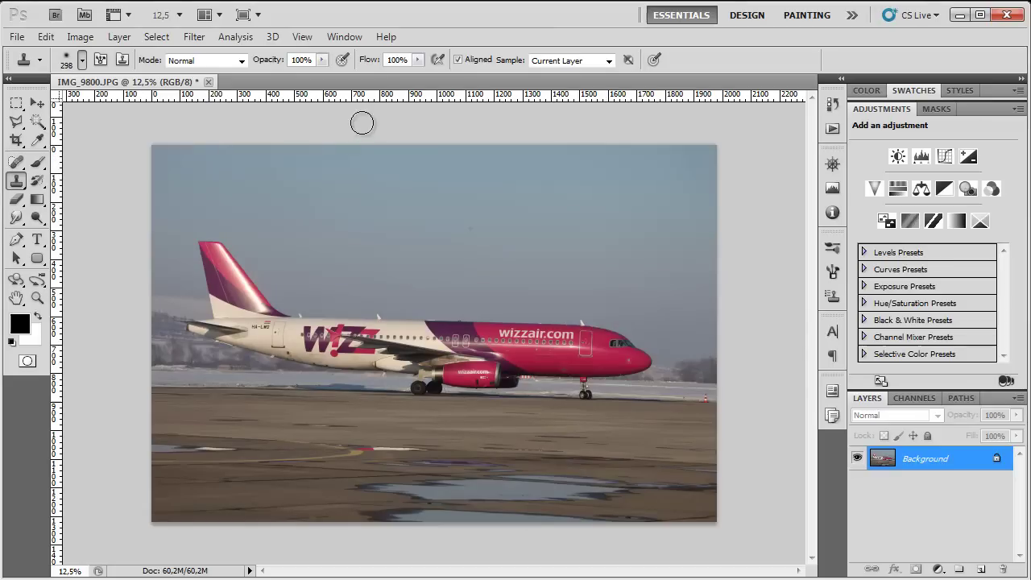
click(364, 287)
click(778, 357)
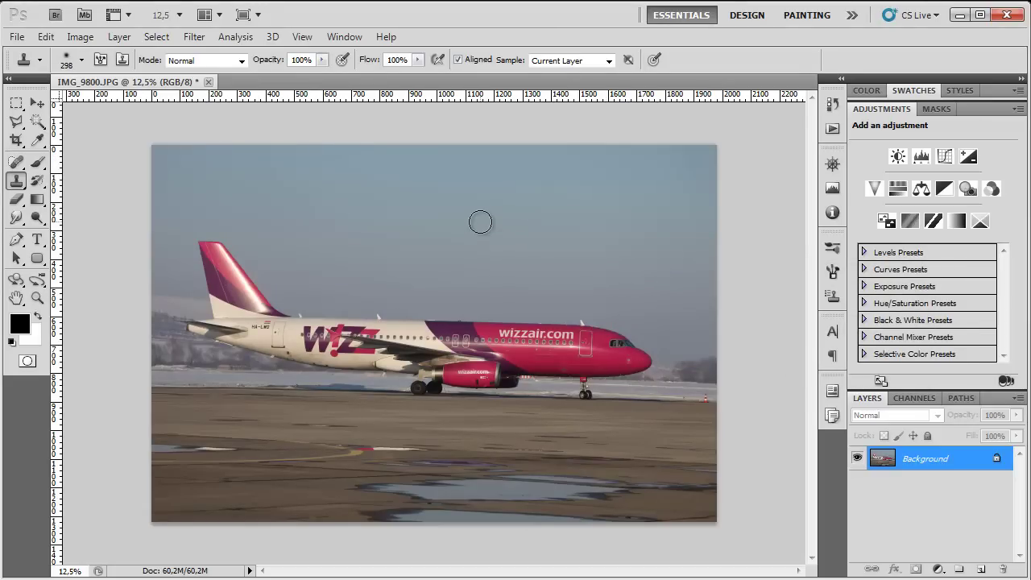
Set the clone brush to 150 px and sample a clean patch of sky as source.
key(bracketleft)
key(bracketleft)
key(bracketleft)
key(bracketleft)
key(bracketleft)
key(bracketright)
key(bracketright)
key(bracketright)
key(bracketright)
key(bracketright)
key(bracketright)
key(bracketright)
key(bracketleft)
key(bracketleft)
key(bracketleft)
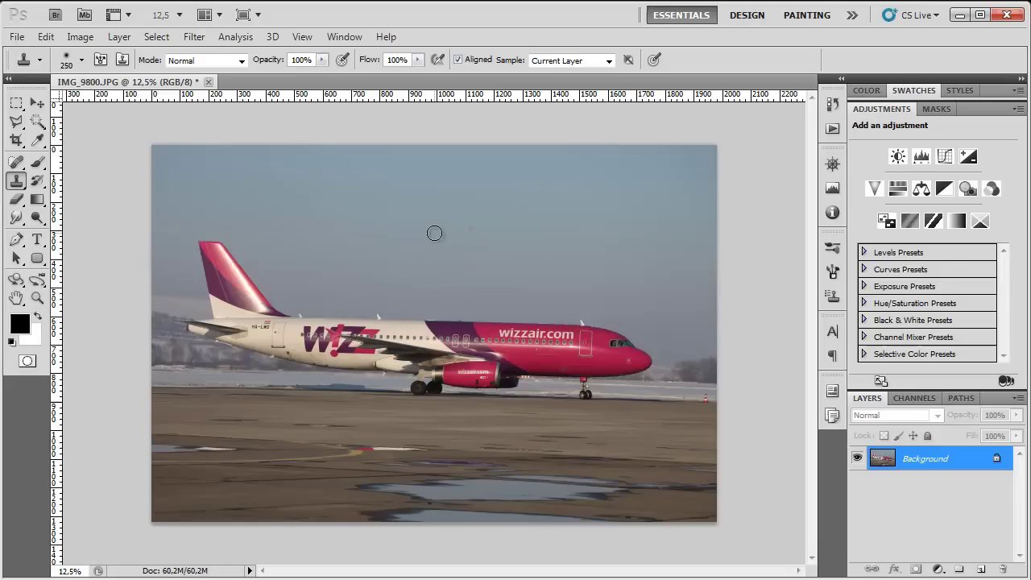
key(bracketleft)
key(bracketleft)
key(bracketleft)
key(bracketleft)
key(bracketleft)
key(bracketright)
alt+click(491, 226)
click(81, 37)
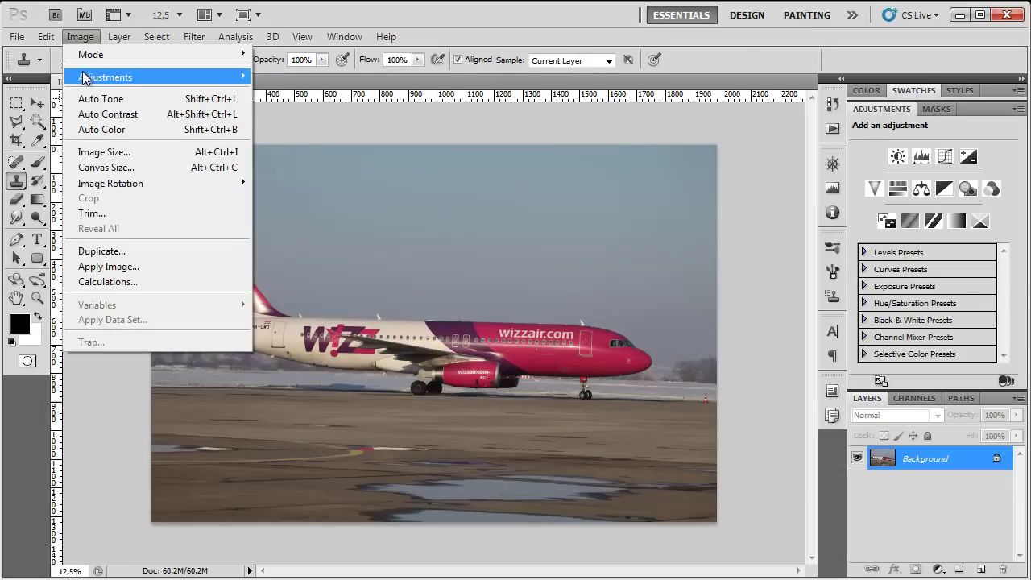
mouse_move(83, 76)
click(334, 426)
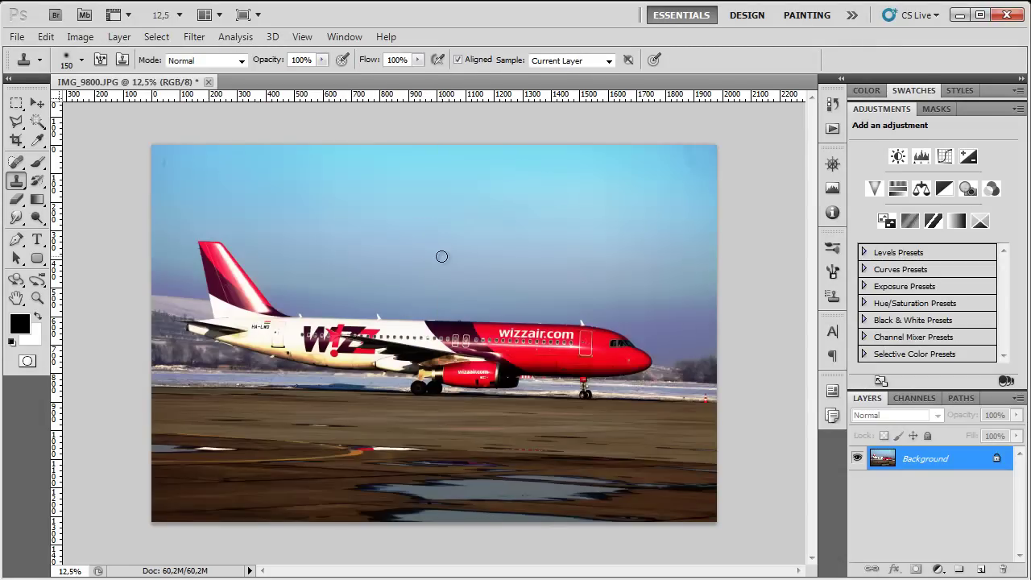
key(ctrl+plus)
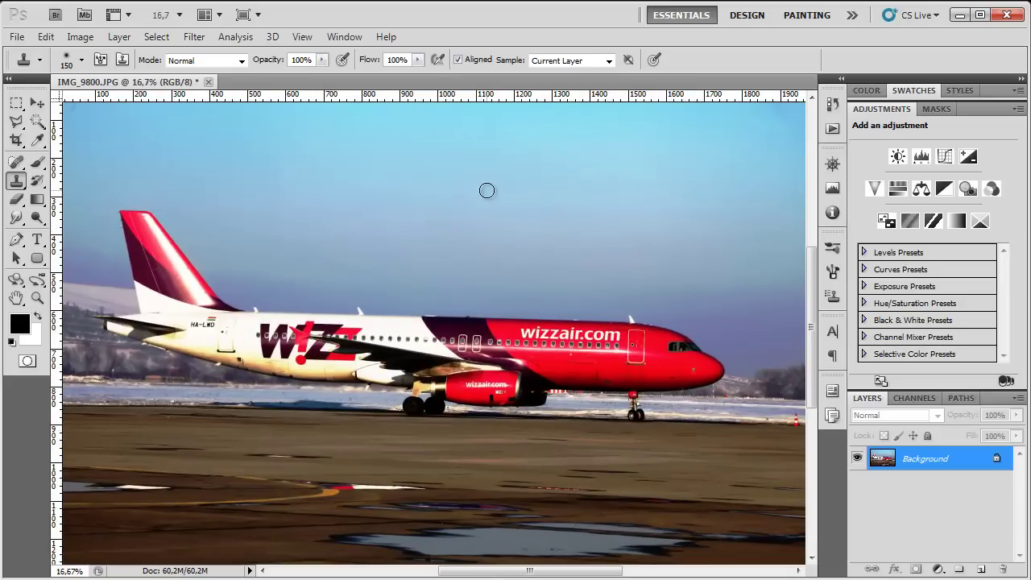
key(ctrl+z)
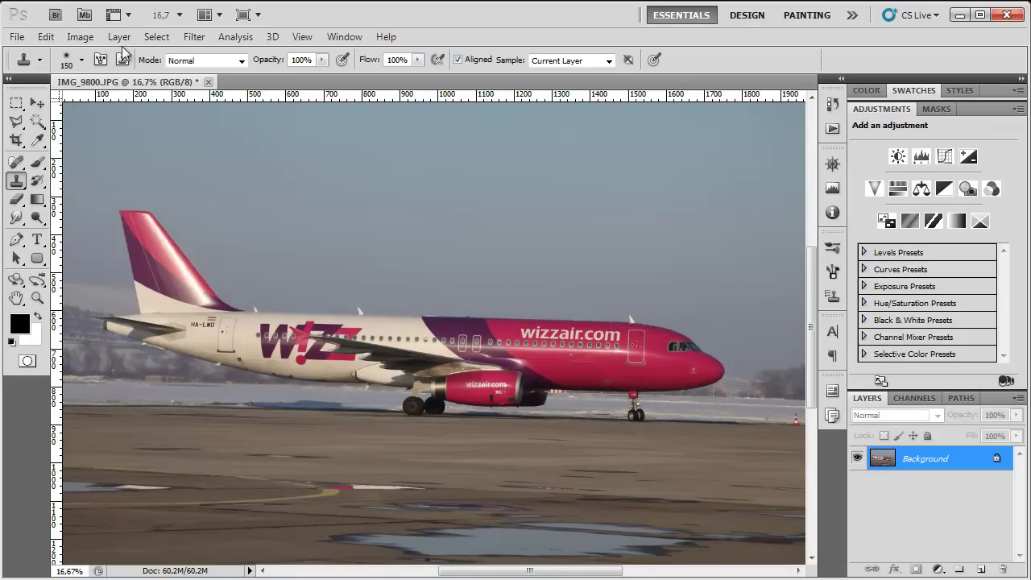
click(80, 36)
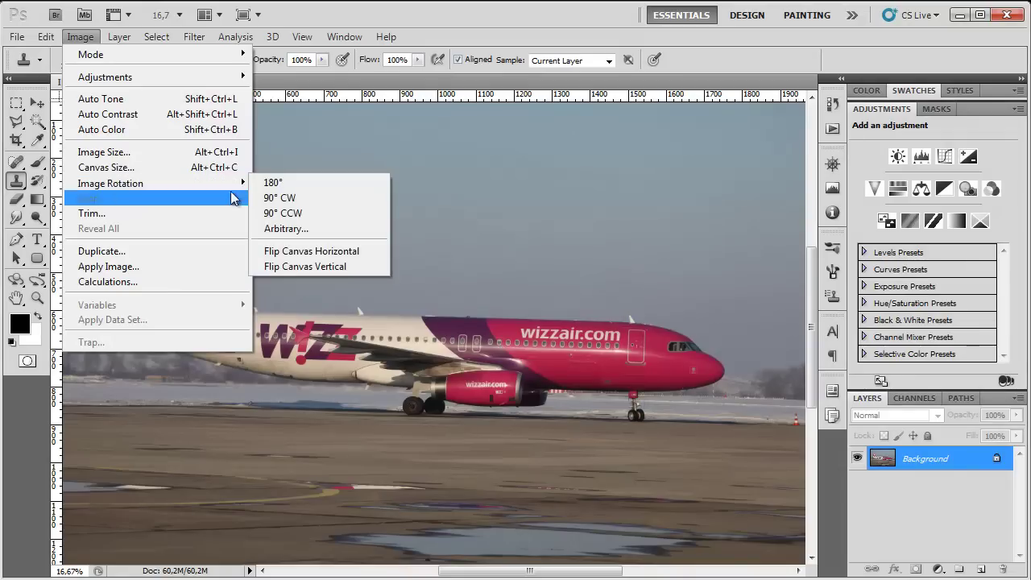
mouse_move(117, 78)
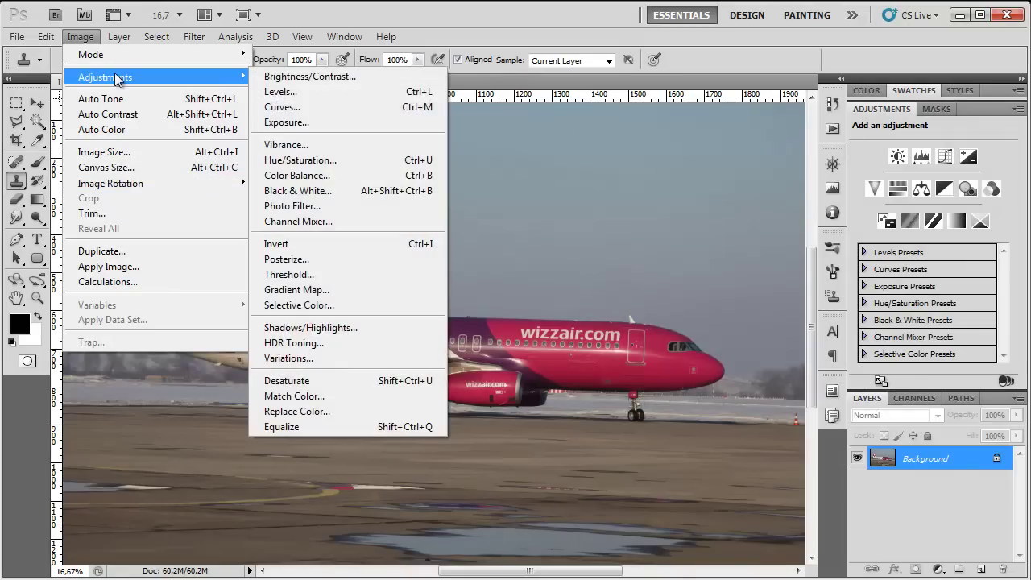
click(283, 426)
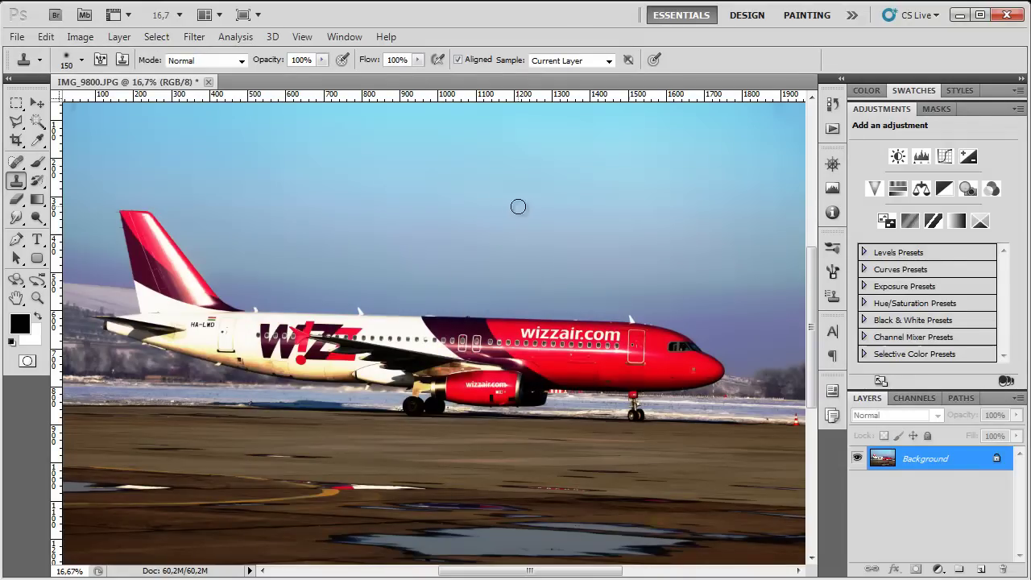
key(ctrl+z)
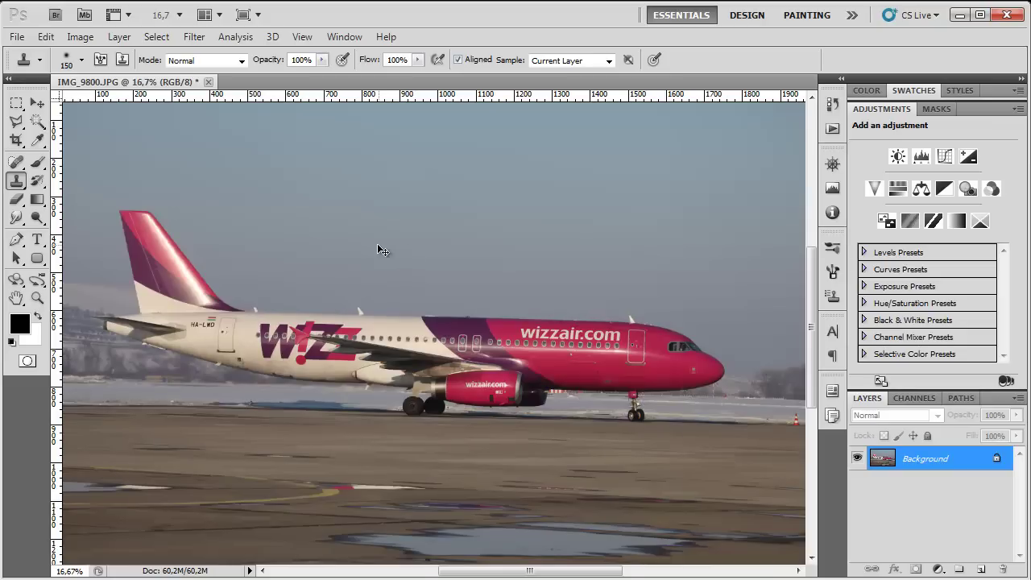
key(ctrl+minus)
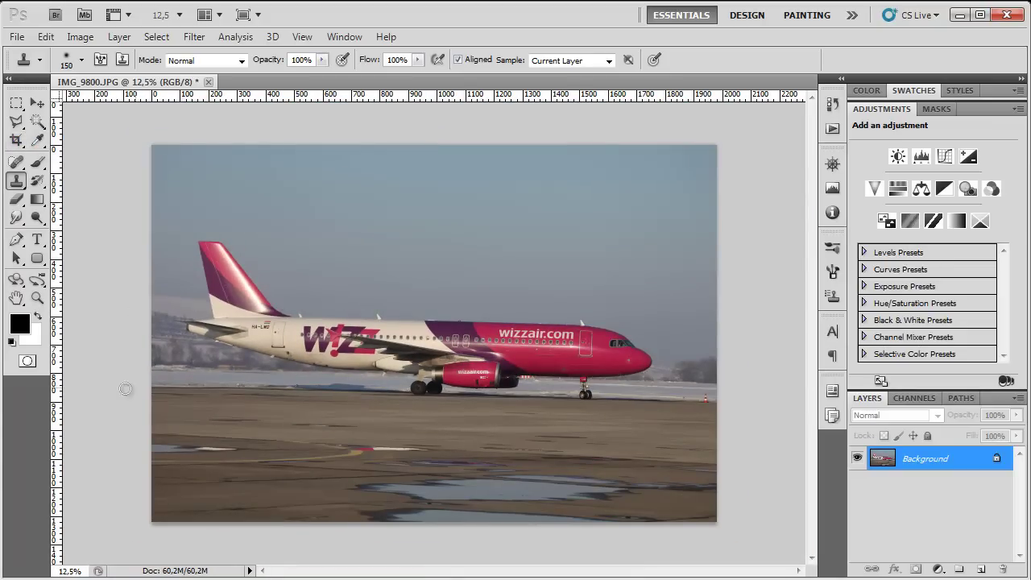
Measure the runway horizon's tilt with the Ruler tool.
click(36, 142)
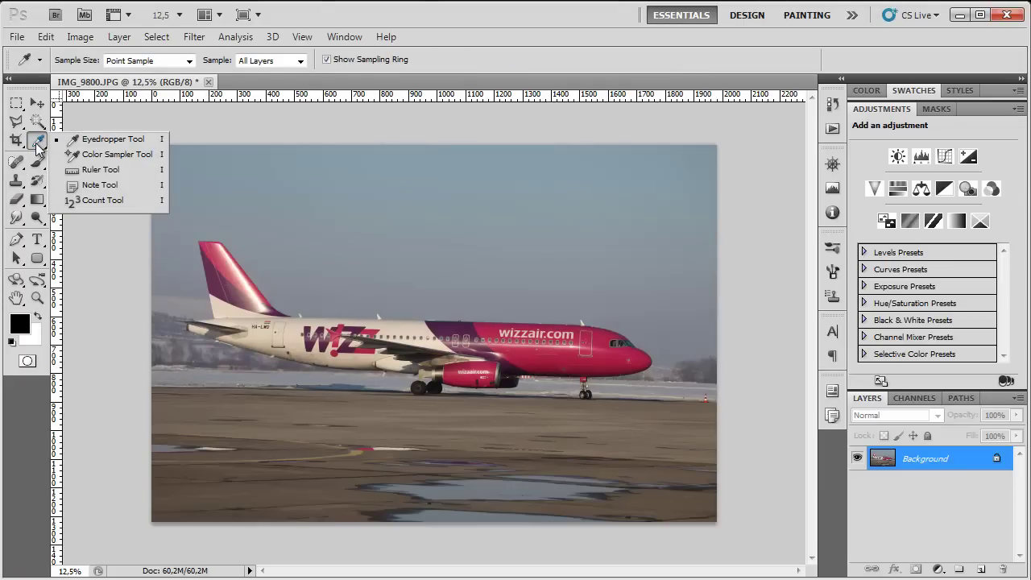
click(95, 173)
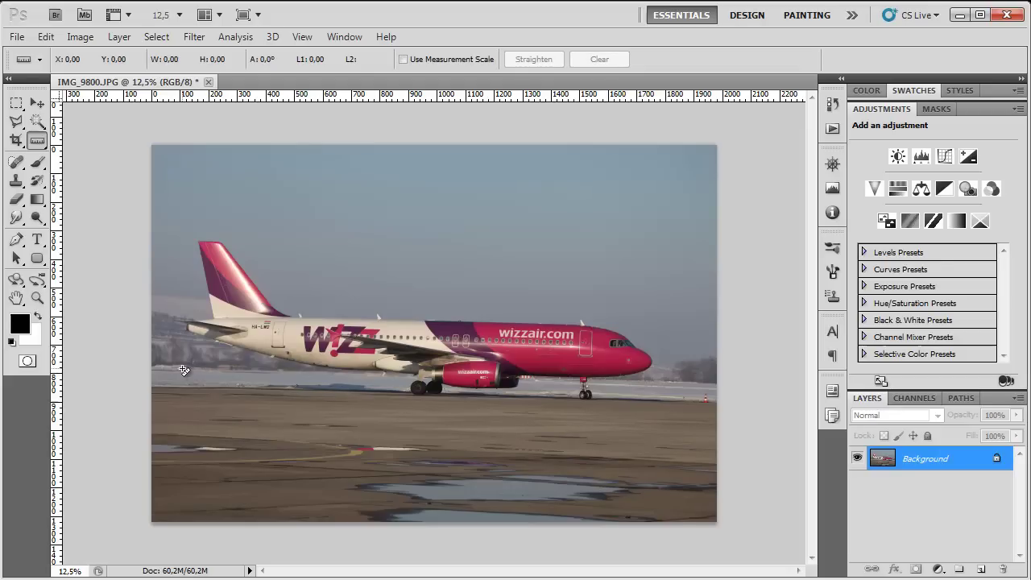
drag(183, 370, 678, 385)
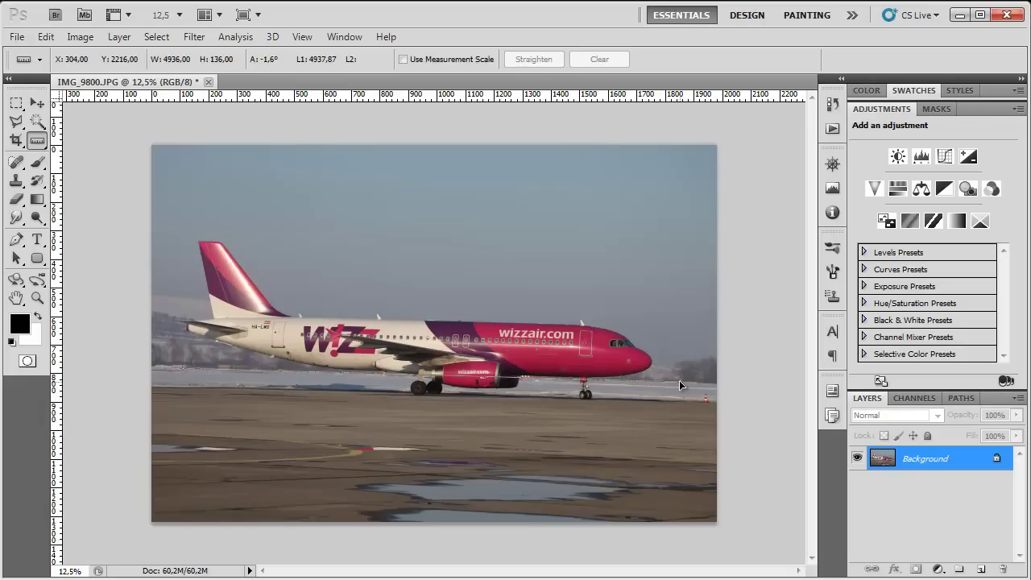
drag(680, 381, 665, 382)
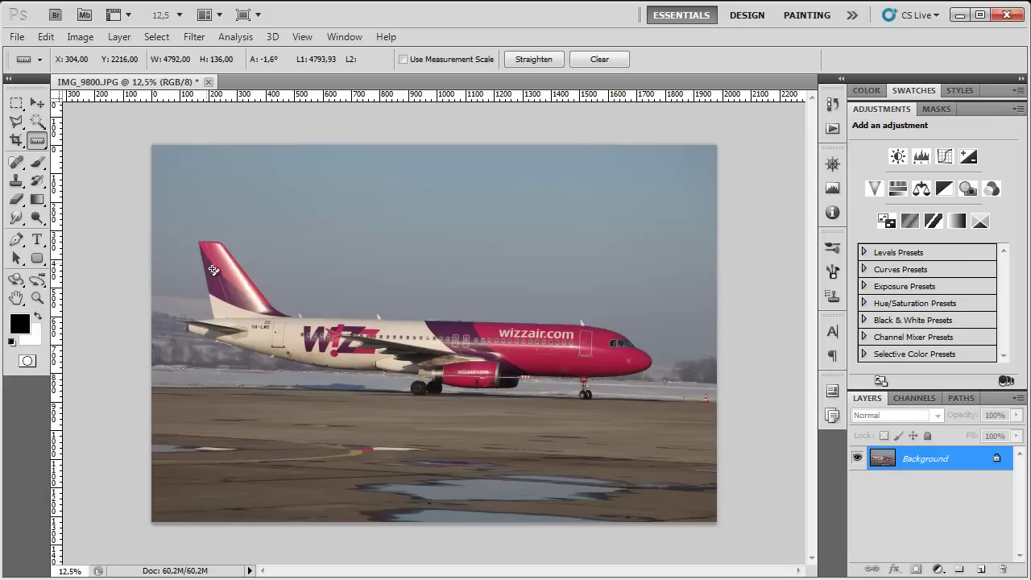
Rotate the canvas 1.63° counter-clockwise and add a horizontal guide across the photo.
click(81, 37)
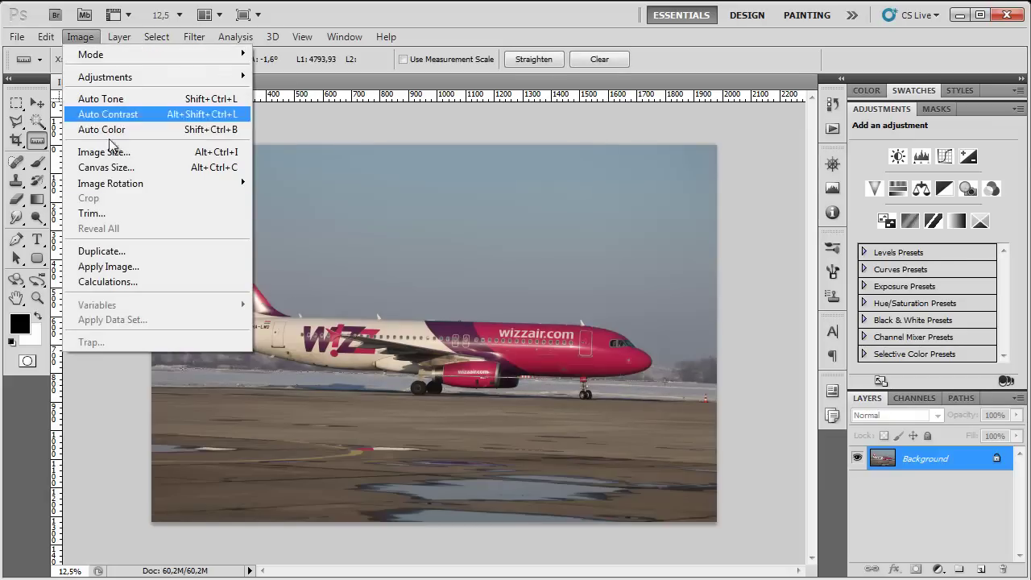
mouse_move(121, 186)
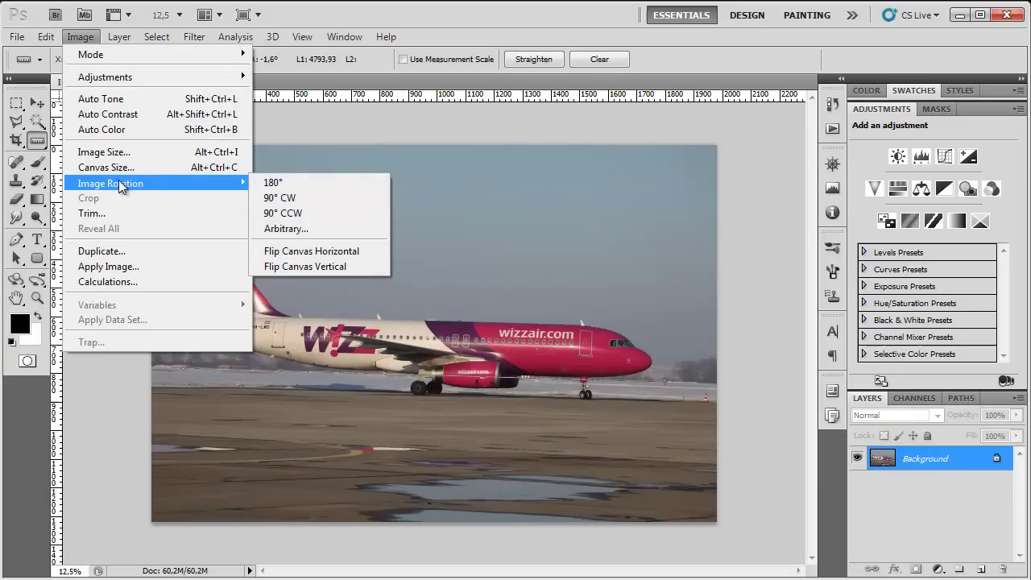
click(313, 229)
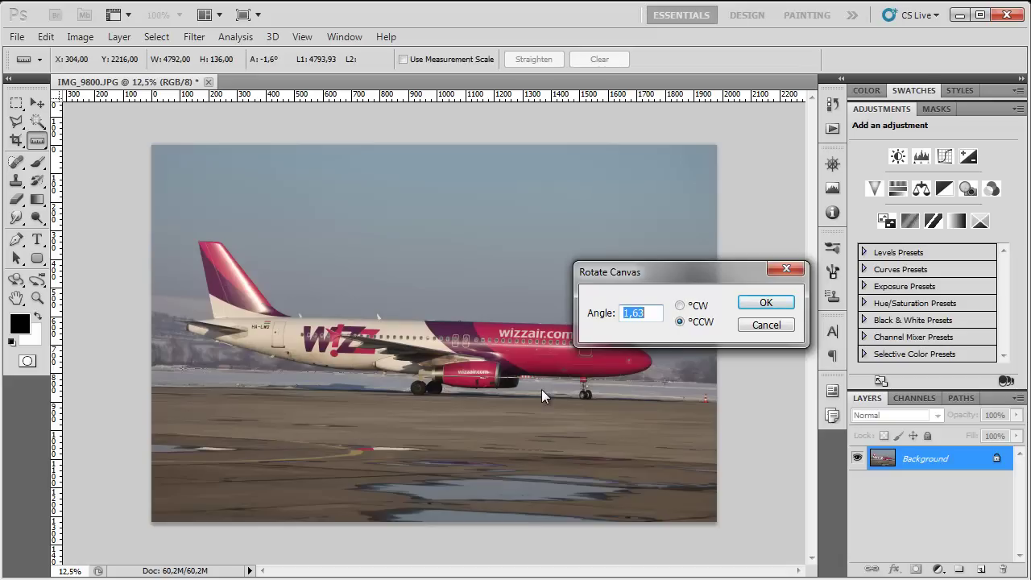
click(766, 302)
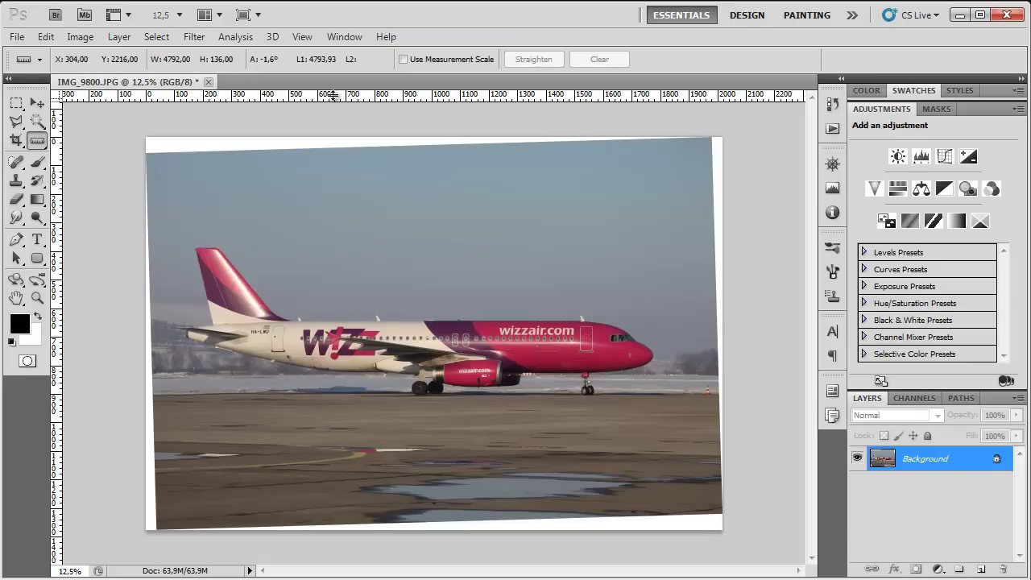
drag(332, 94, 334, 8)
Set the Crop tool to a 3 cm × 2 cm ratio with blank resolution.
click(13, 143)
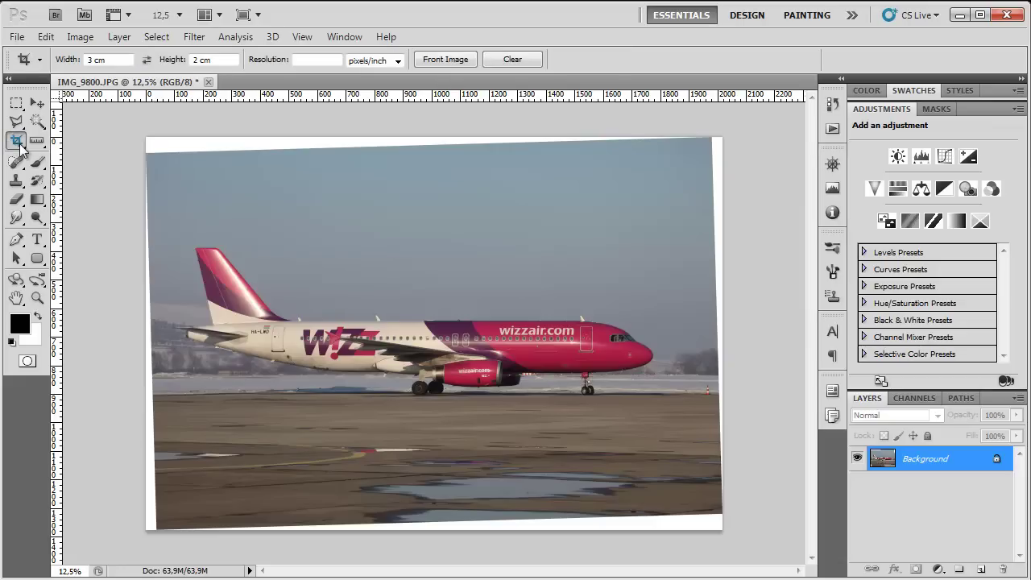
double_click(91, 59)
text(3)
click(336, 60)
Draw a 3:2 crop frame around the plane, fine-tune its position and size, and apply it.
drag(166, 184, 658, 511)
key(Right)
key(Right)
key(Right)
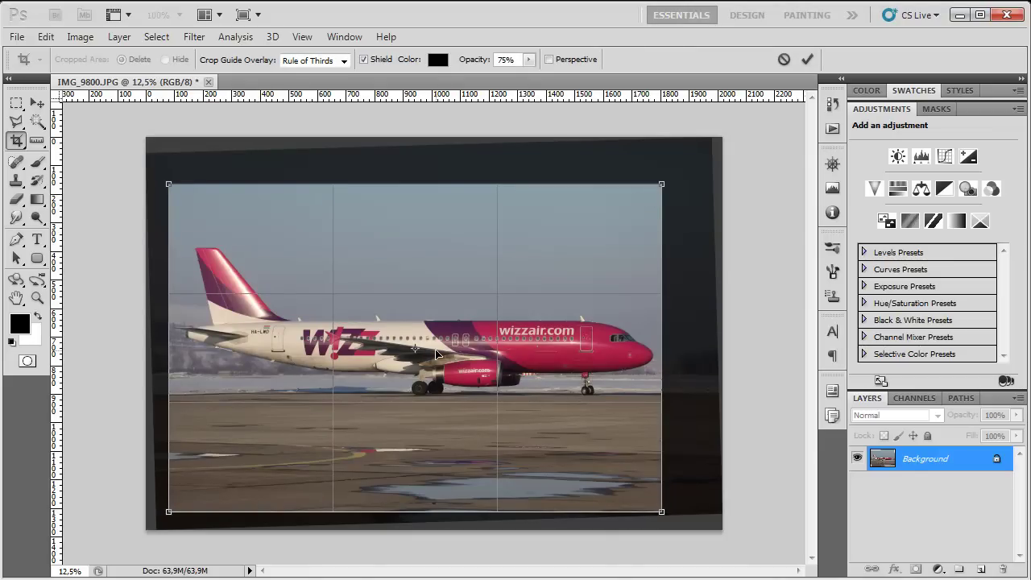
key(Up)
key(Up)
key(Up)
key(Up)
key(Up)
key(Up)
key(Up)
key(Up)
key(Up)
key(Up)
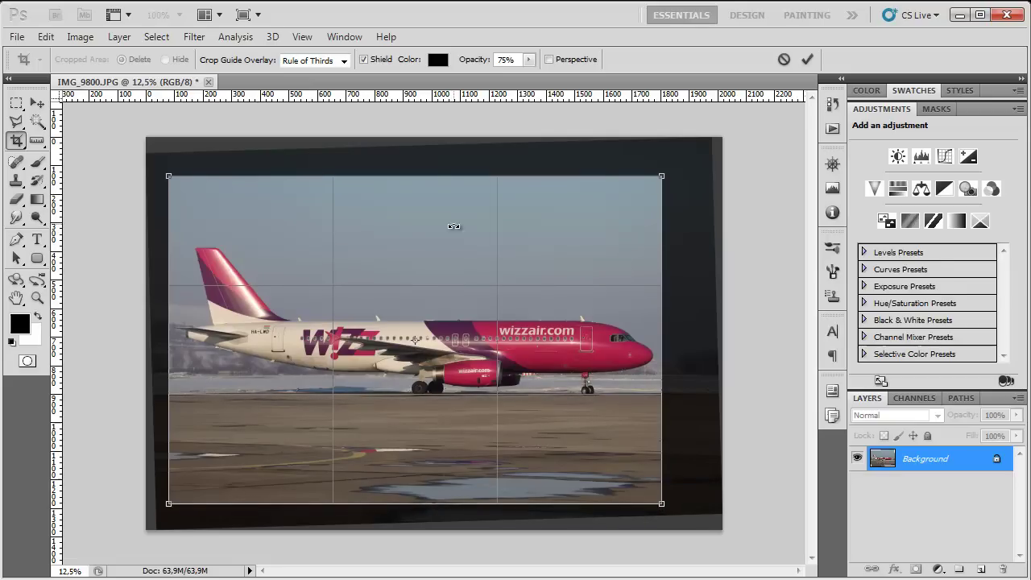
drag(668, 176, 671, 169)
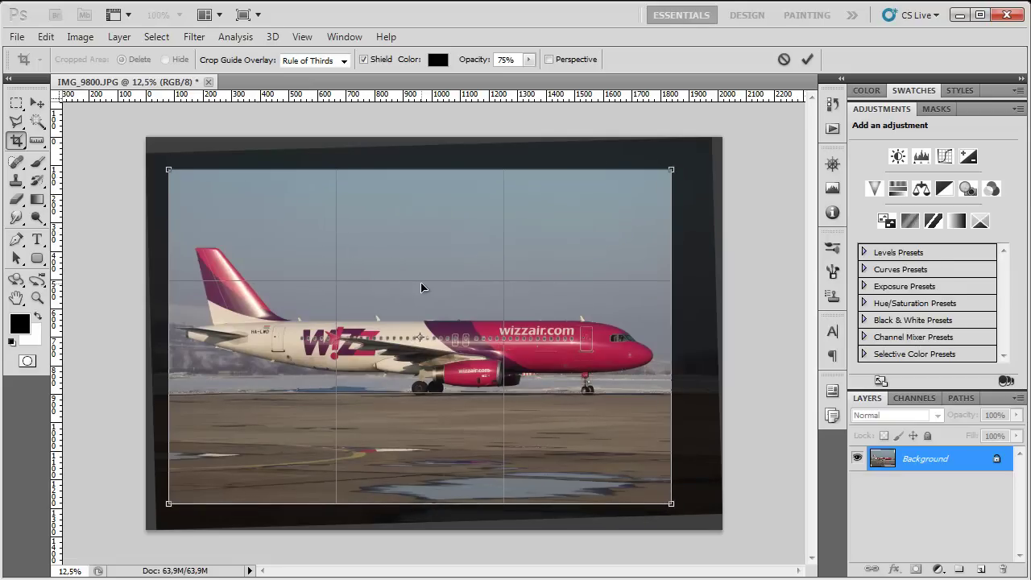
key(Left)
key(Left)
key(Left)
key(Left)
key(Left)
key(Down)
key(Down)
key(Down)
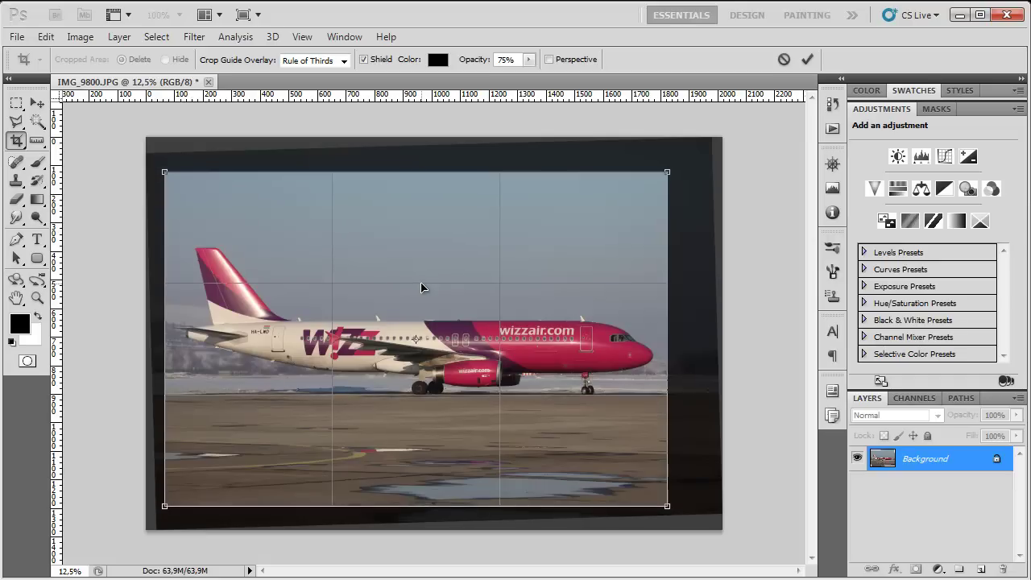
key(Down)
key(Down)
key(Down)
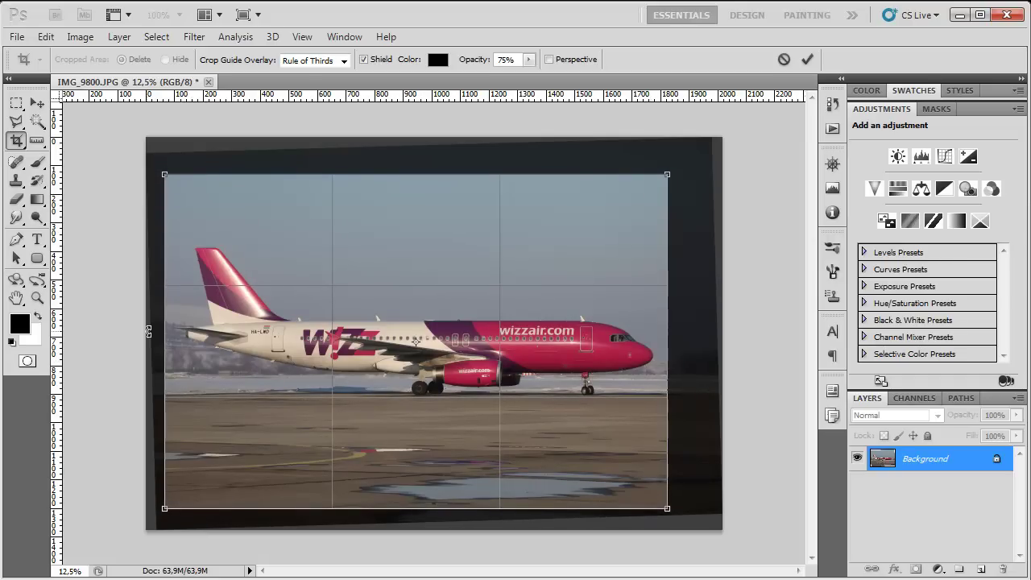
drag(671, 174, 676, 172)
key(Left)
key(Left)
key(Left)
key(Left)
key(Left)
key(Left)
key(Left)
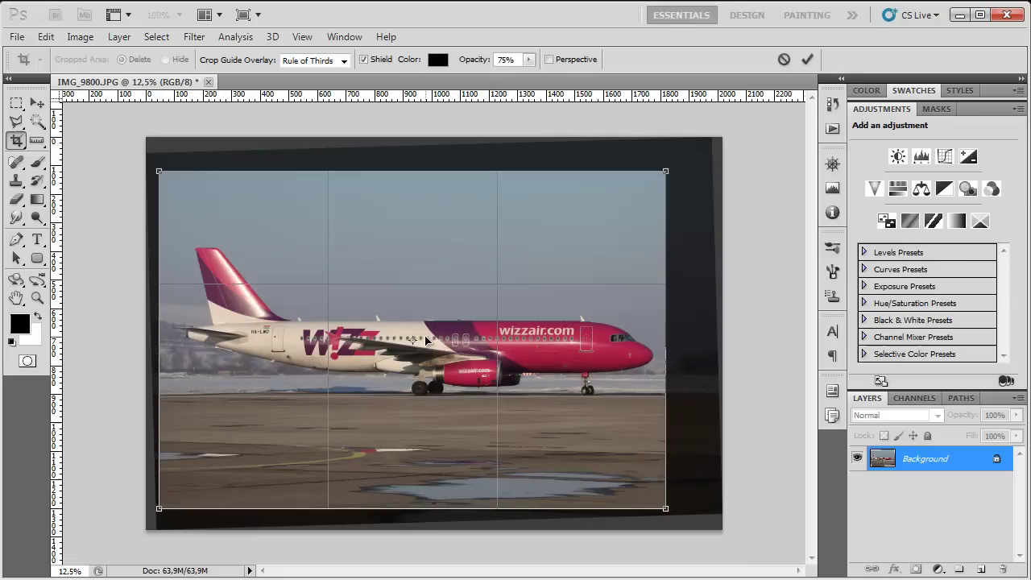
key(Return)
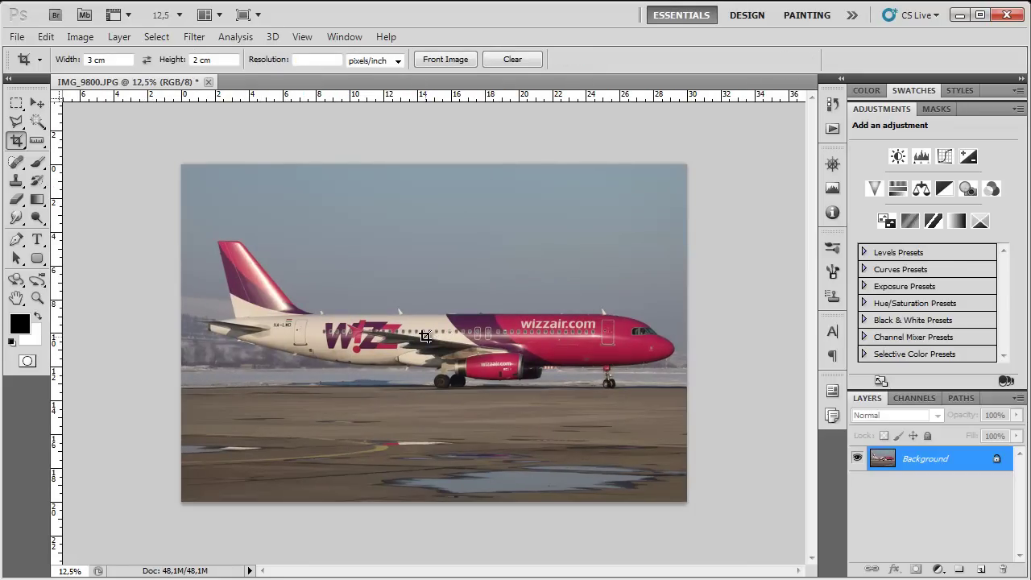
Apply Auto Contrast, then add a Curves adjustment layer raising input 51 to output 67.
click(85, 40)
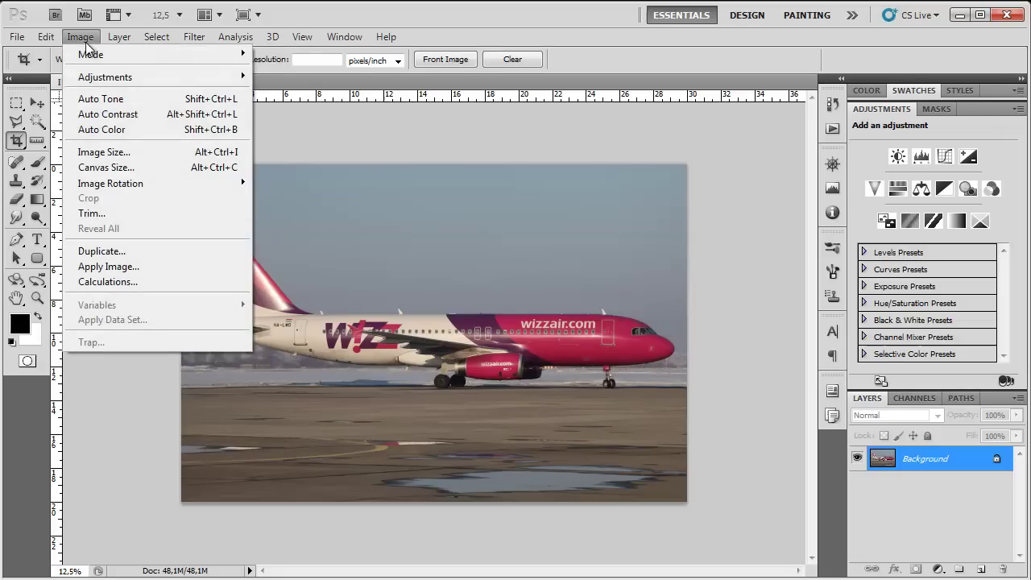
click(95, 113)
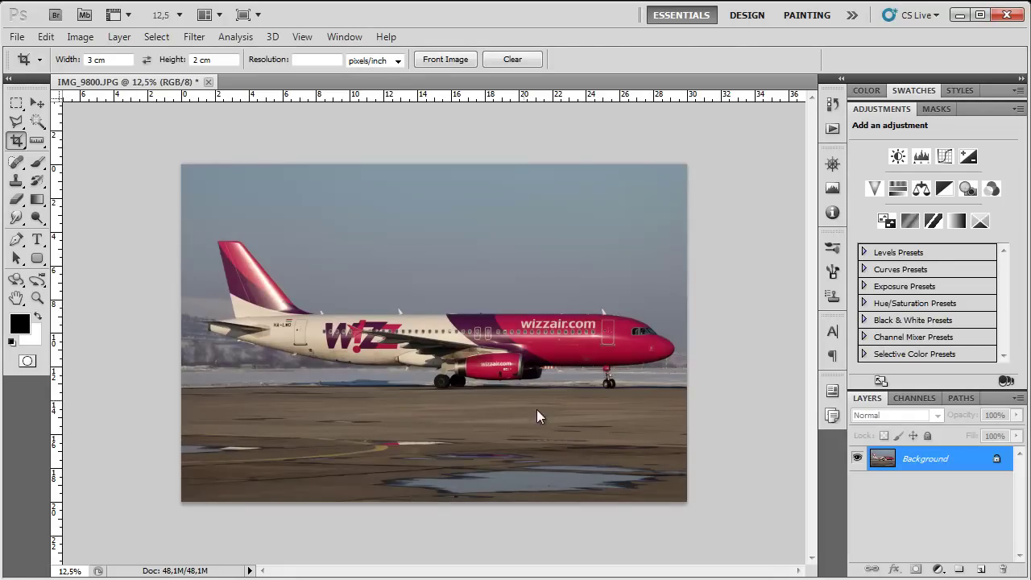
click(939, 569)
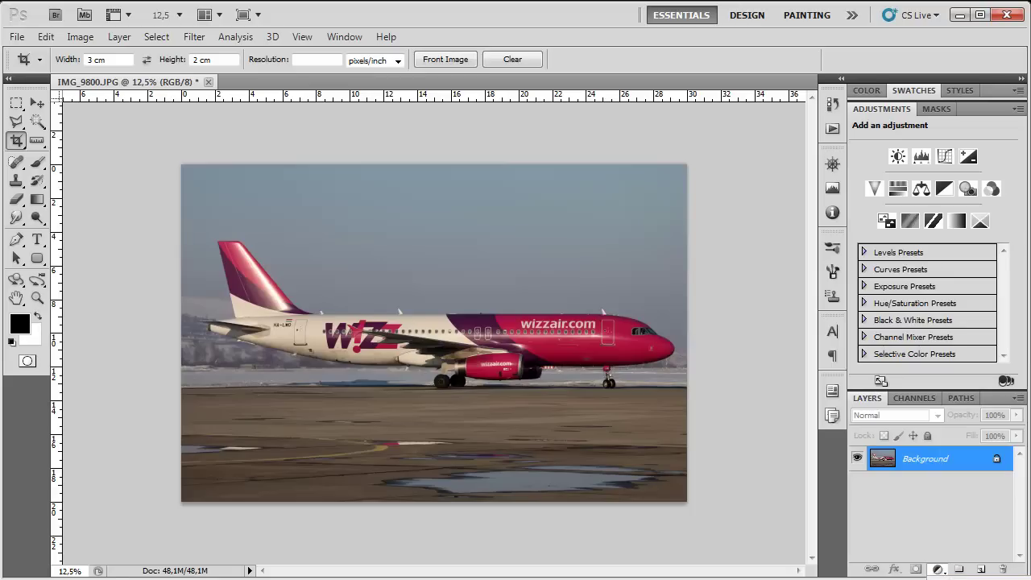
click(902, 343)
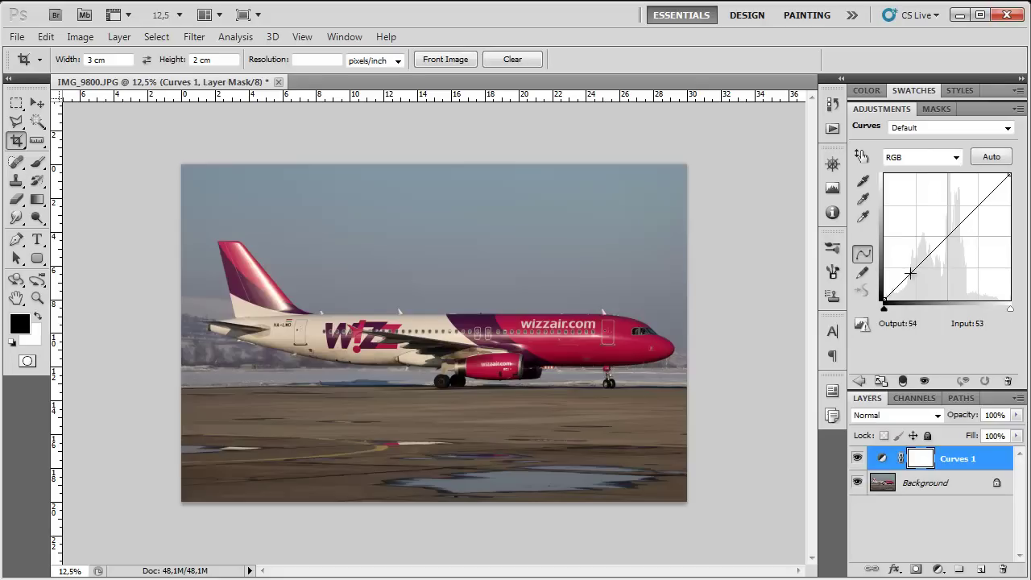
click(917, 265)
click(946, 235)
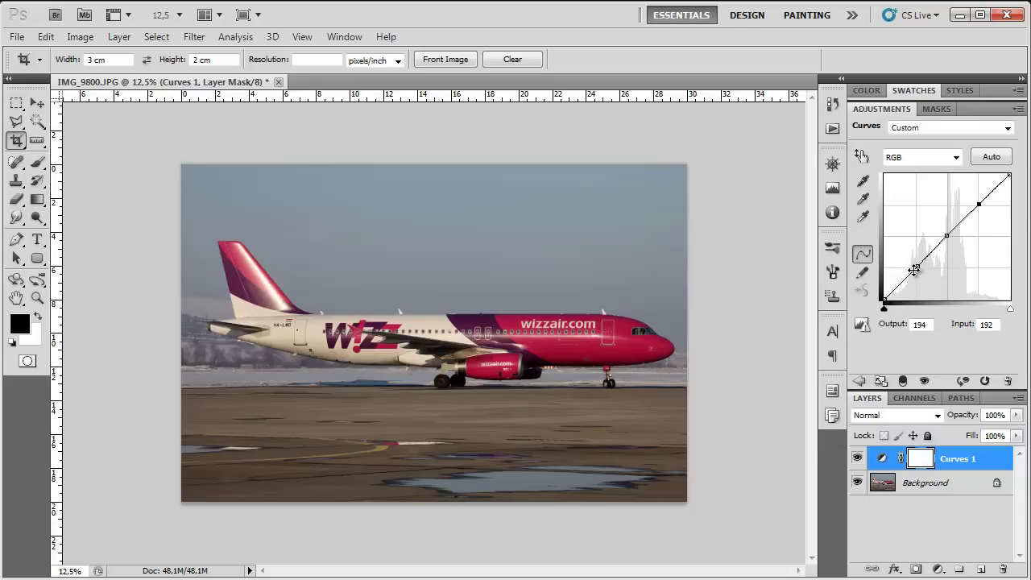
drag(916, 265, 908, 265)
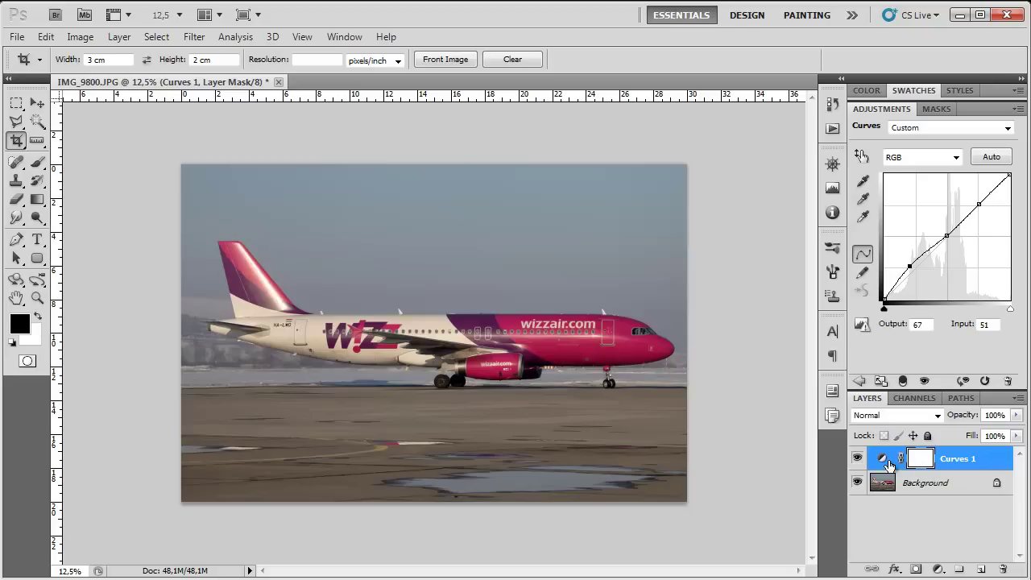
Delete the Curves 1 adjustment layer from the Layers panel.
right_click(955, 460)
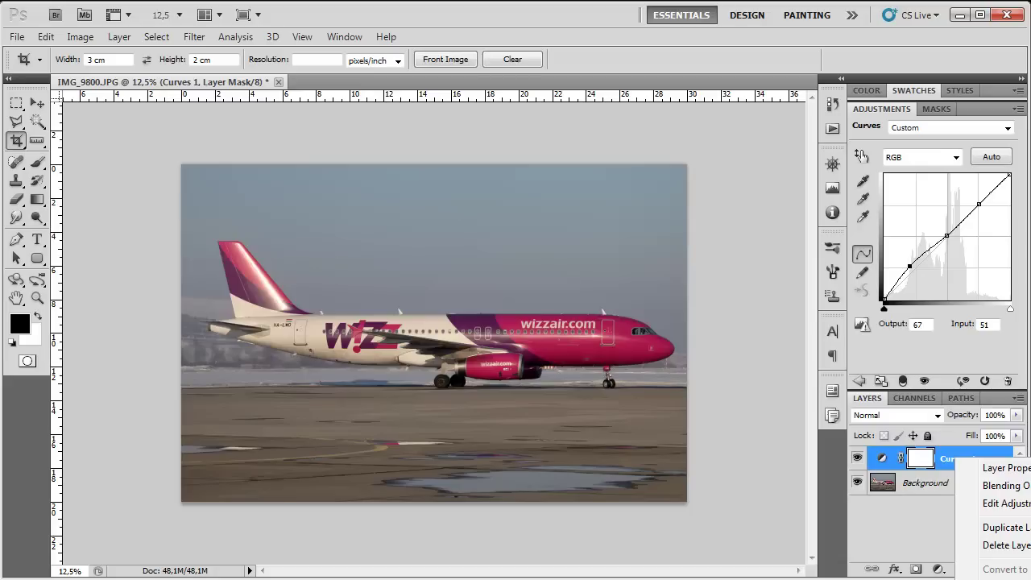
click(999, 546)
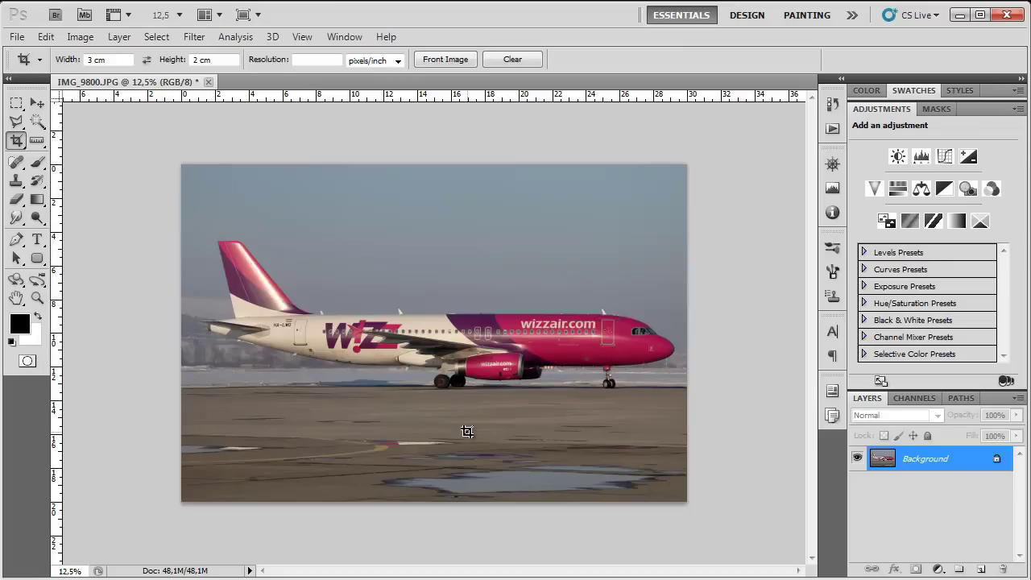
Set Image Size to 1200 × 800 pixels with Bicubic resampling, shrinking 48,1M to 2,75M.
click(93, 36)
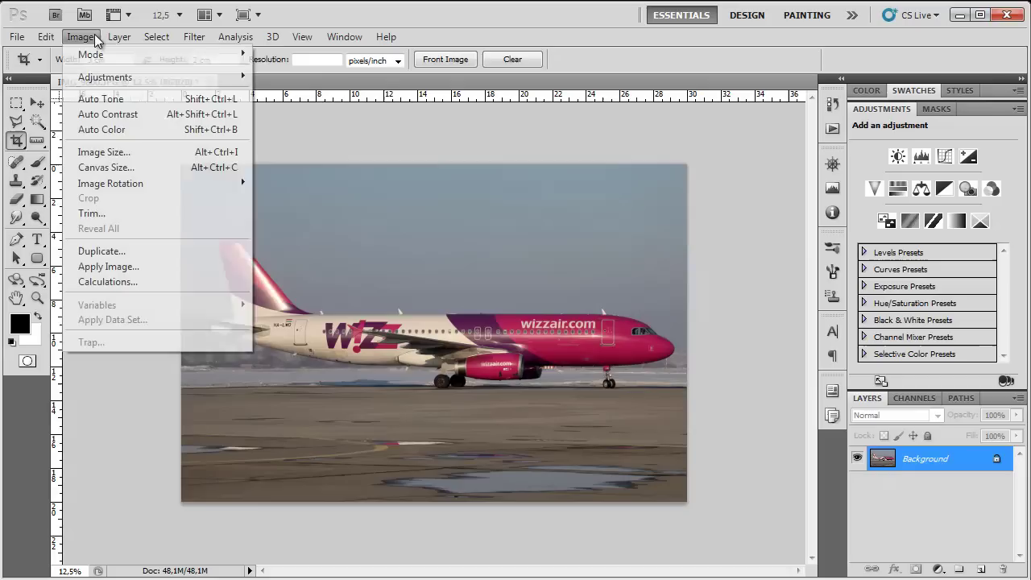
click(91, 161)
key(BackSpace)
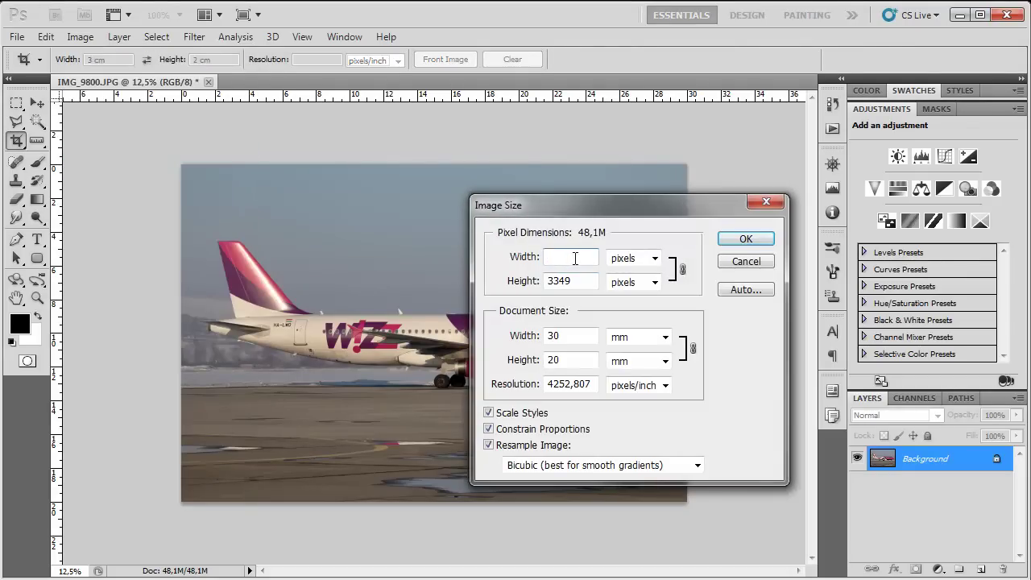
key(ctrl+z)
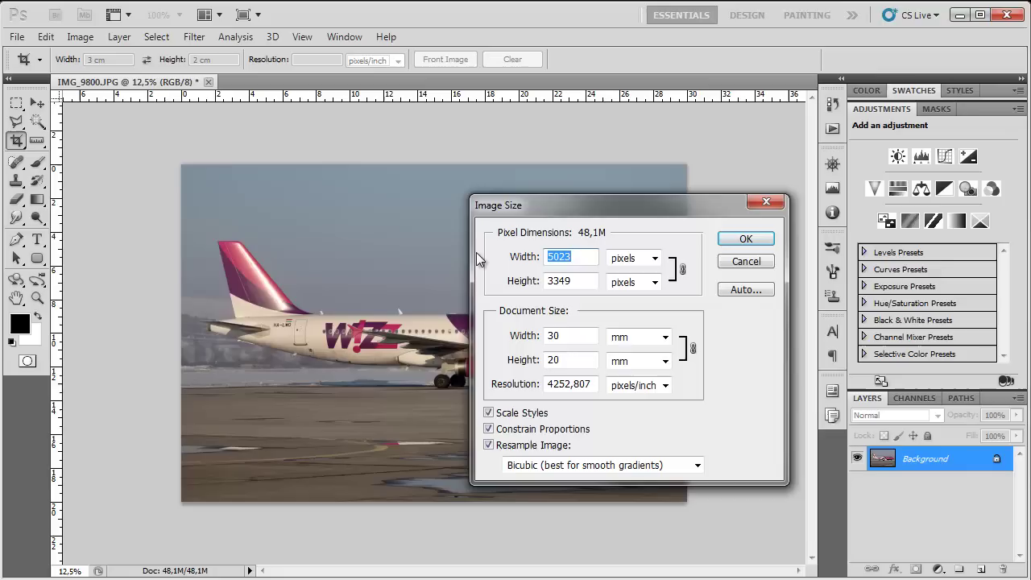
text(1200)
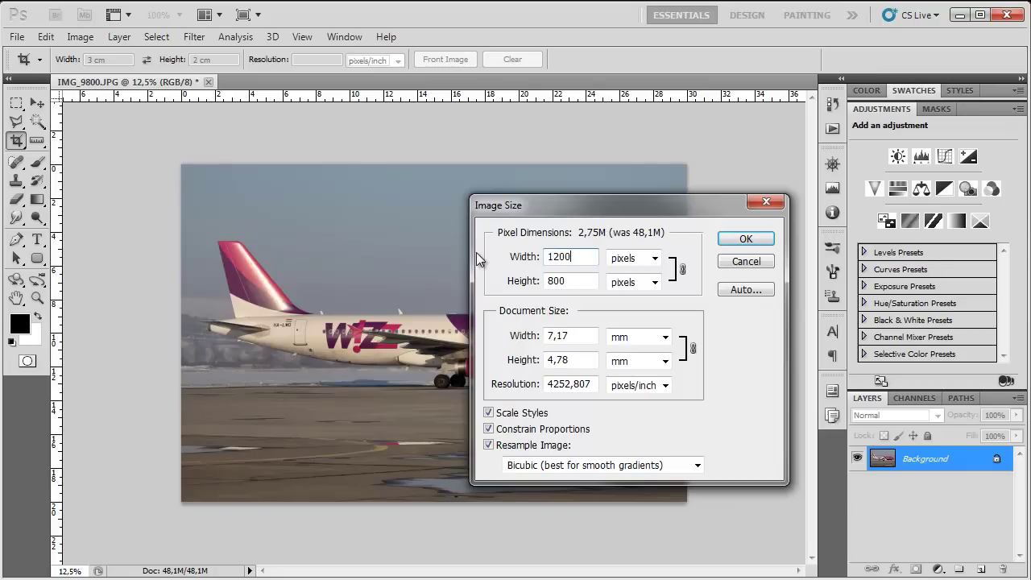
double_click(576, 284)
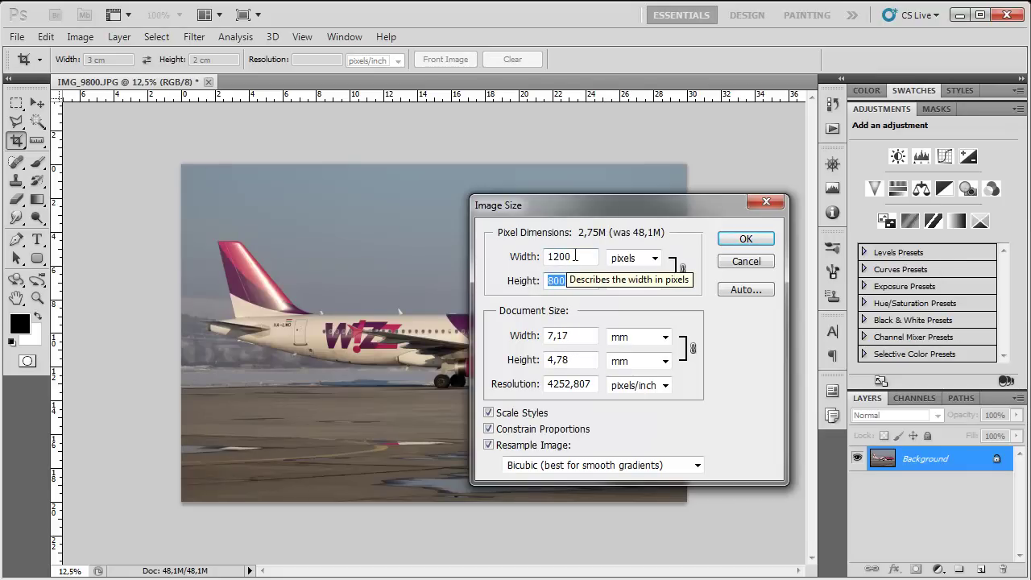
text(800)
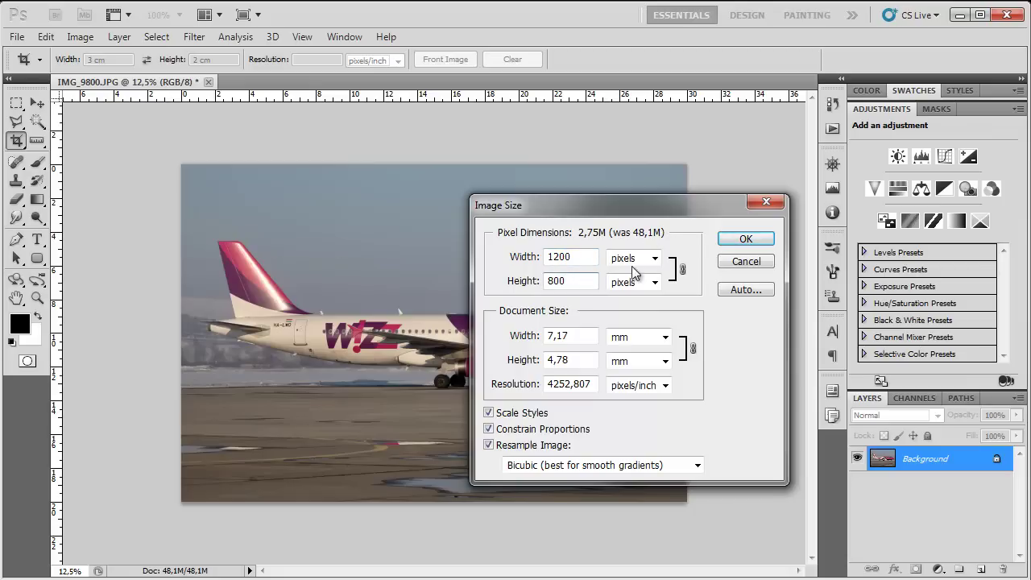
click(747, 240)
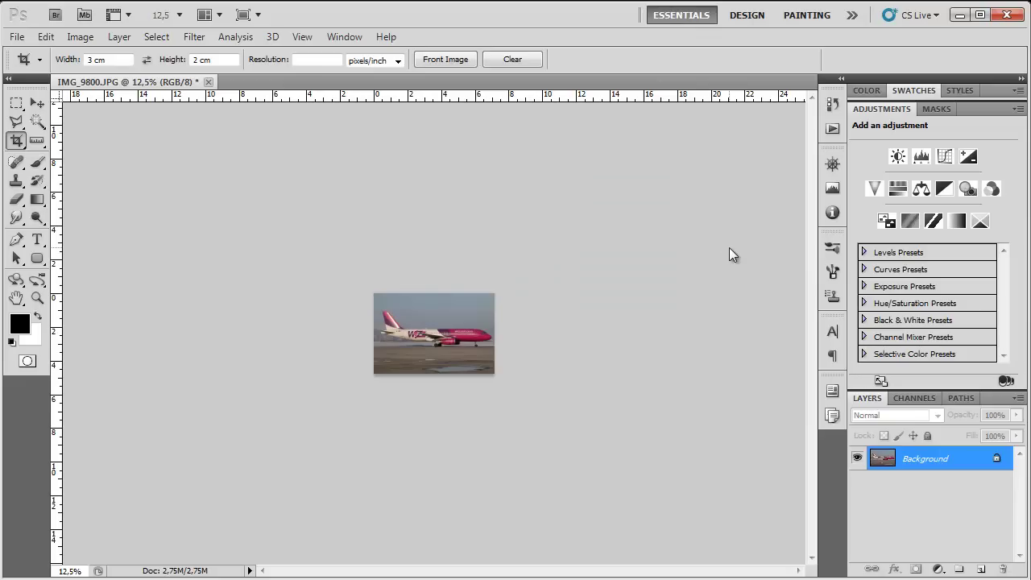
Zoom to 300% and scroll right to inspect the plane's fuselage and nose.
key(ctrl+plus)
key(ctrl+plus)
key(ctrl+plus)
key(ctrl+plus)
key(ctrl+plus)
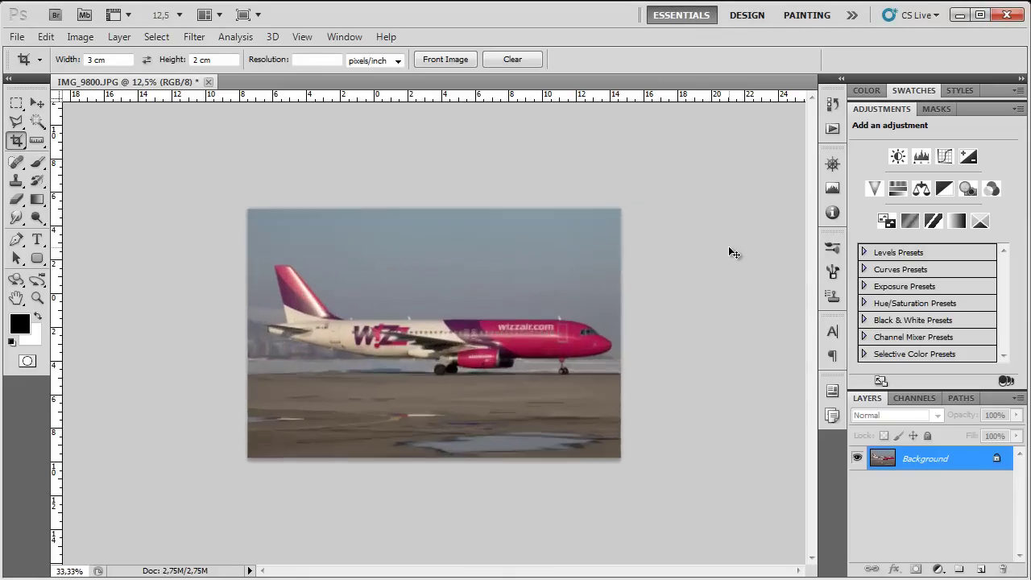
key(ctrl+minus)
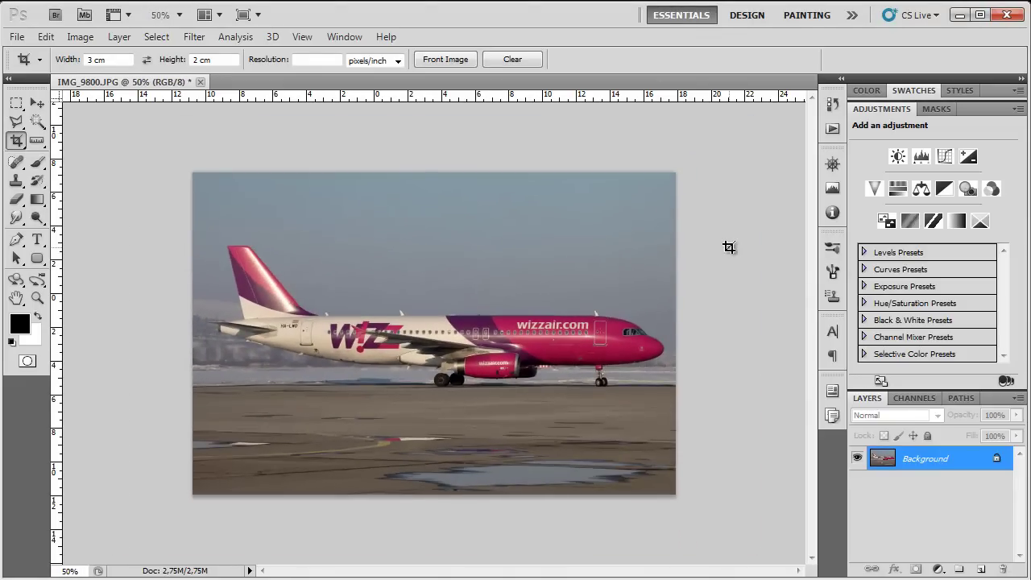
key(ctrl+plus)
key(ctrl+plus)
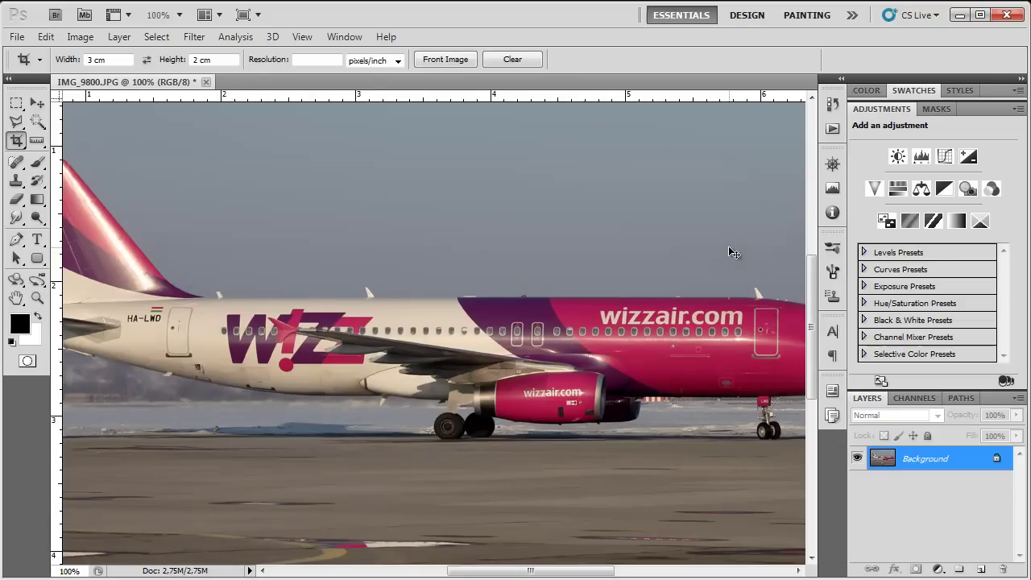
scroll(407, 355, right, 3)
key(ctrl+plus)
key(ctrl+plus)
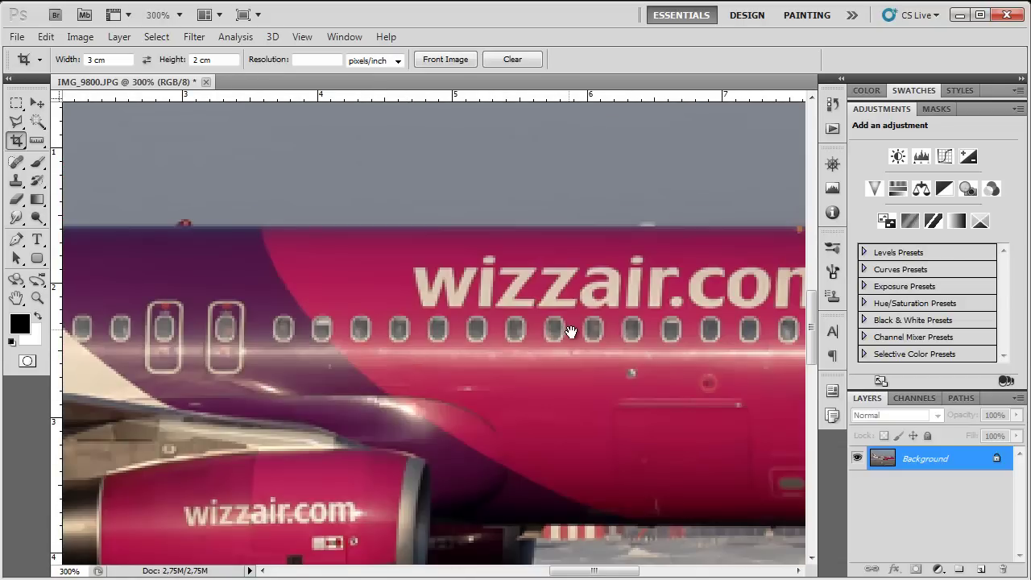
scroll(589, 336, right, 6)
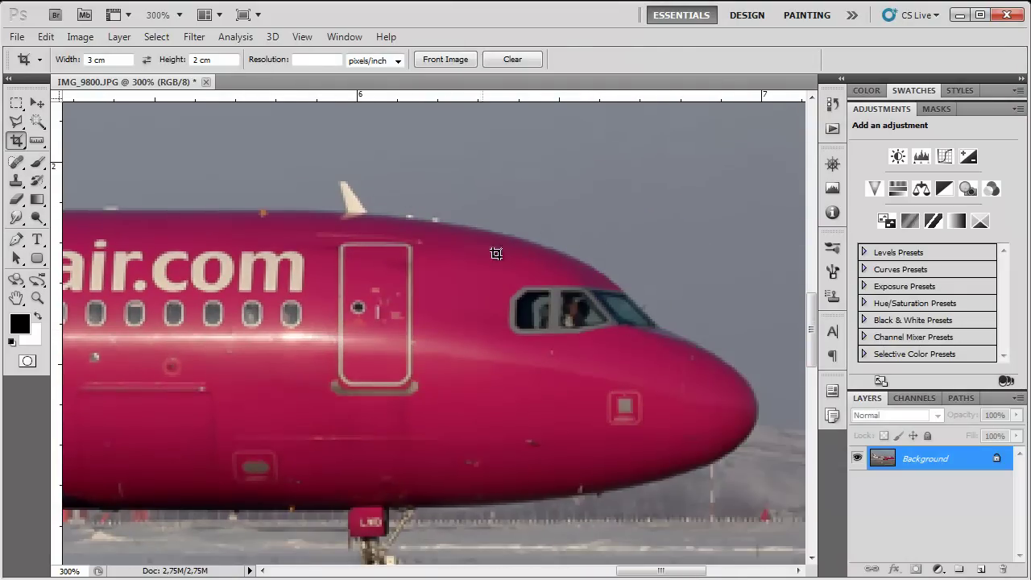
Open Unsharp Mask with Radius 0.3 and Threshold 3, raising Amount to 132%.
click(196, 38)
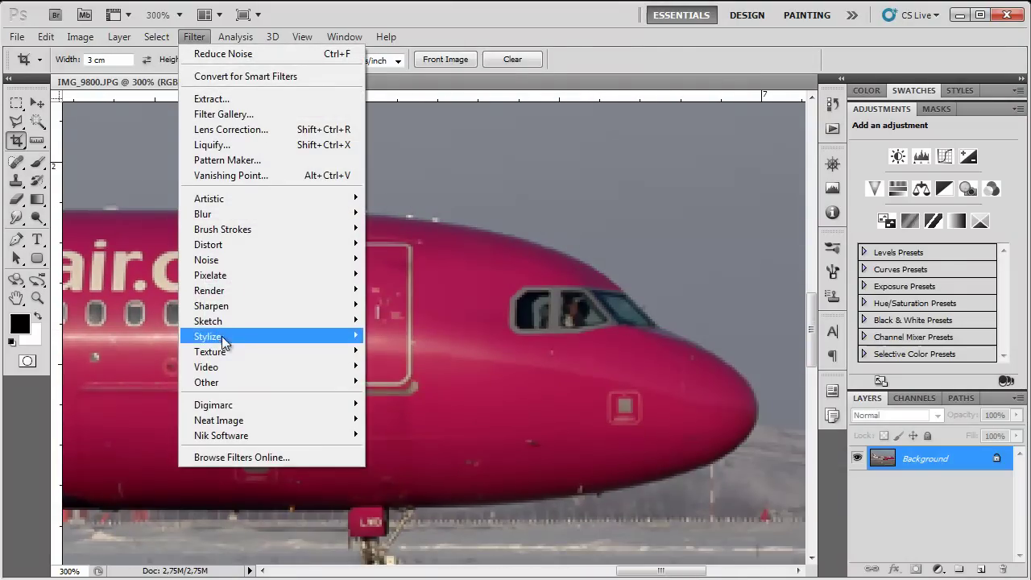
mouse_move(223, 304)
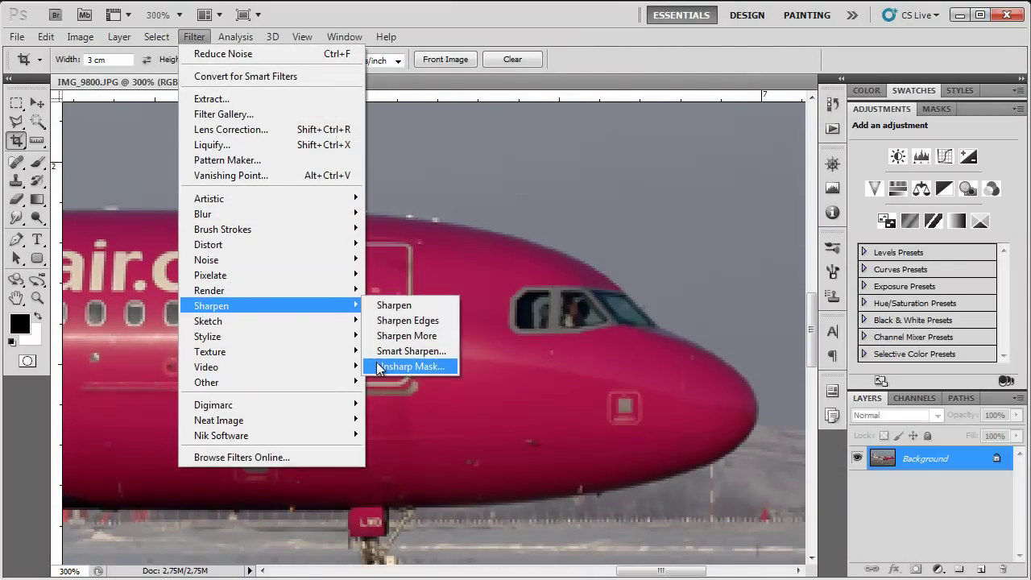
click(406, 367)
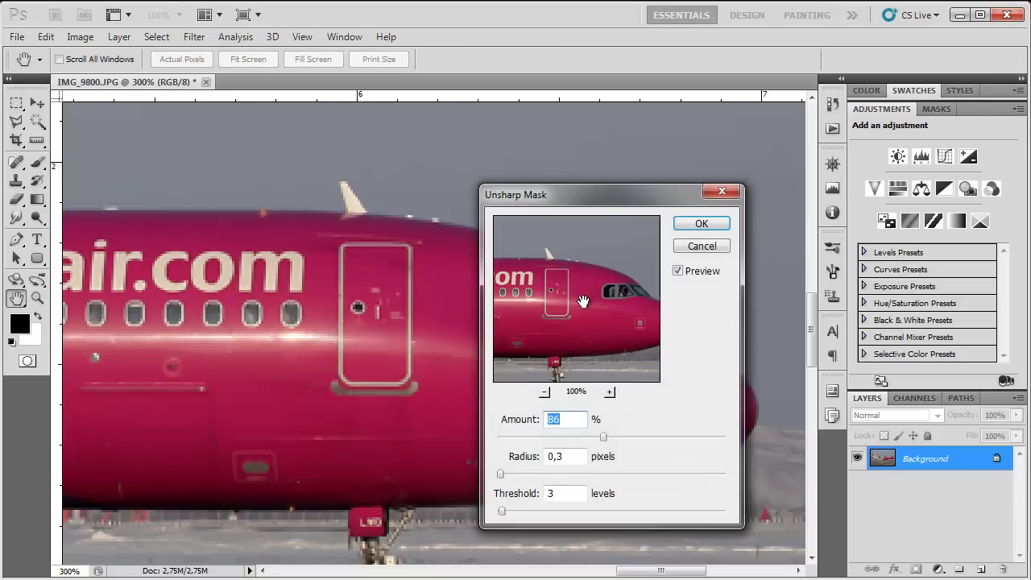
click(558, 456)
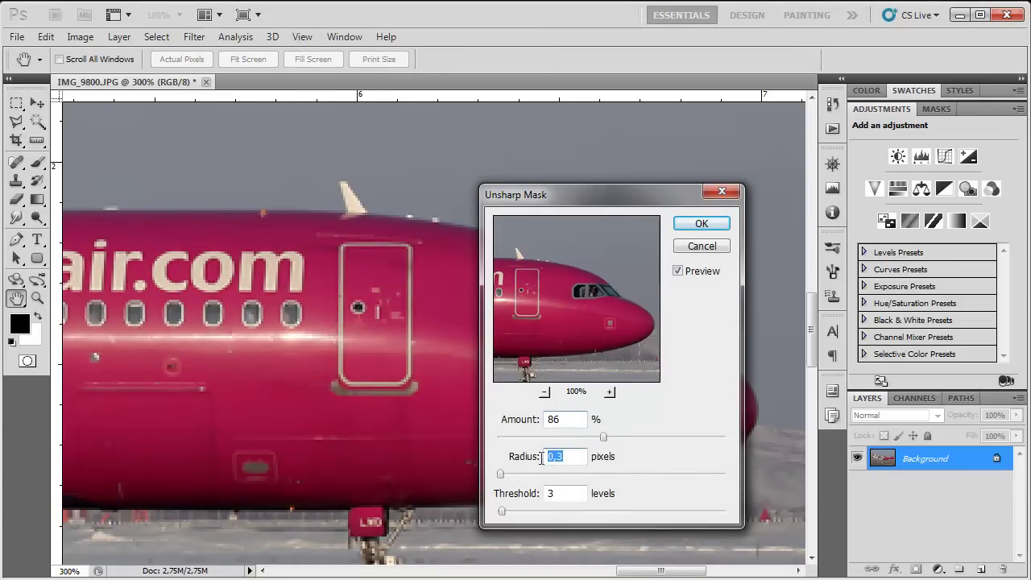
click(565, 494)
click(540, 463)
click(567, 496)
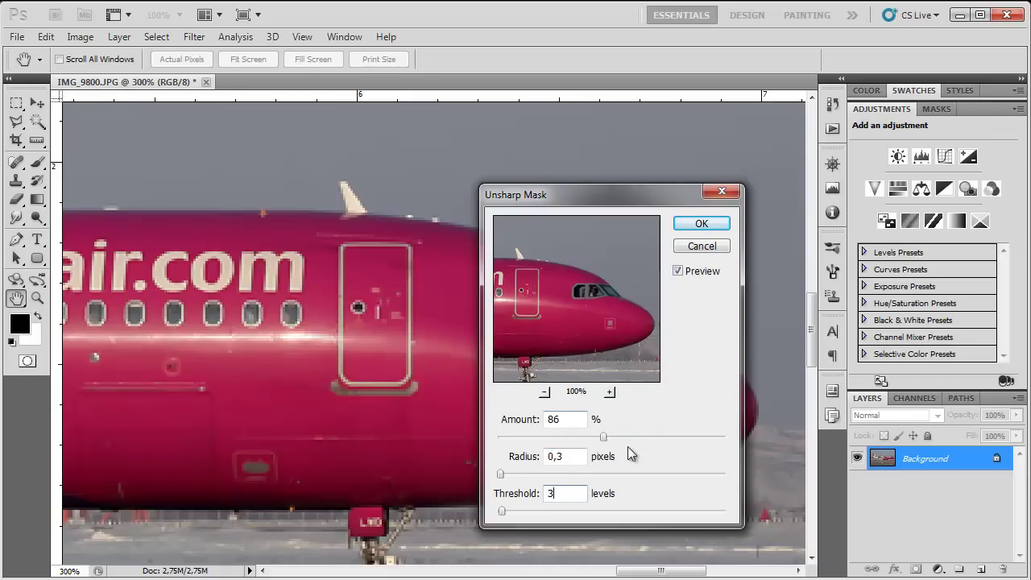
drag(628, 436, 643, 440)
Check the preview on the door and wizzair.com lettering, then apply at 141% Amount.
click(609, 392)
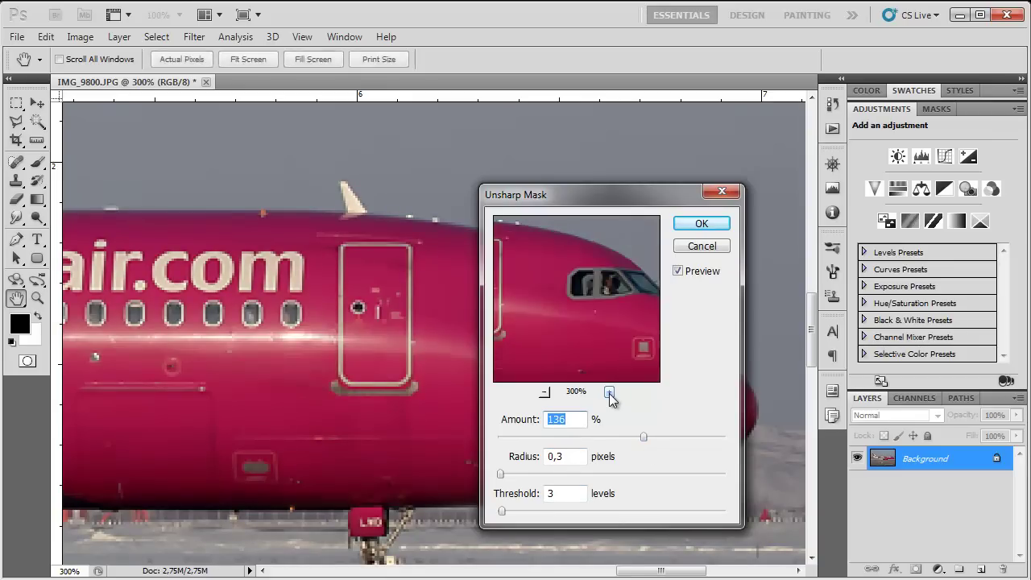
click(609, 392)
drag(521, 271, 742, 301)
drag(586, 298, 558, 361)
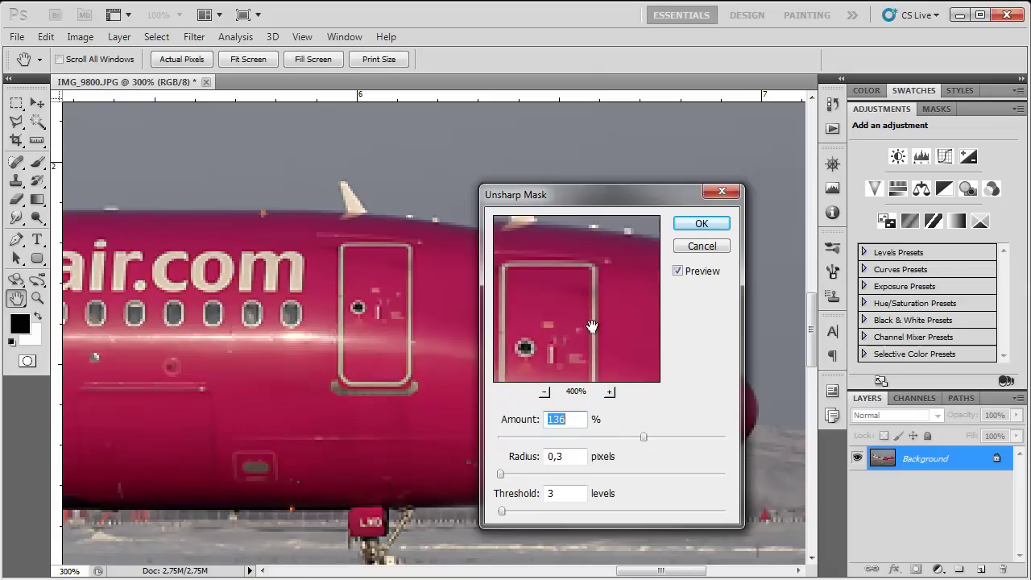
drag(545, 298, 677, 307)
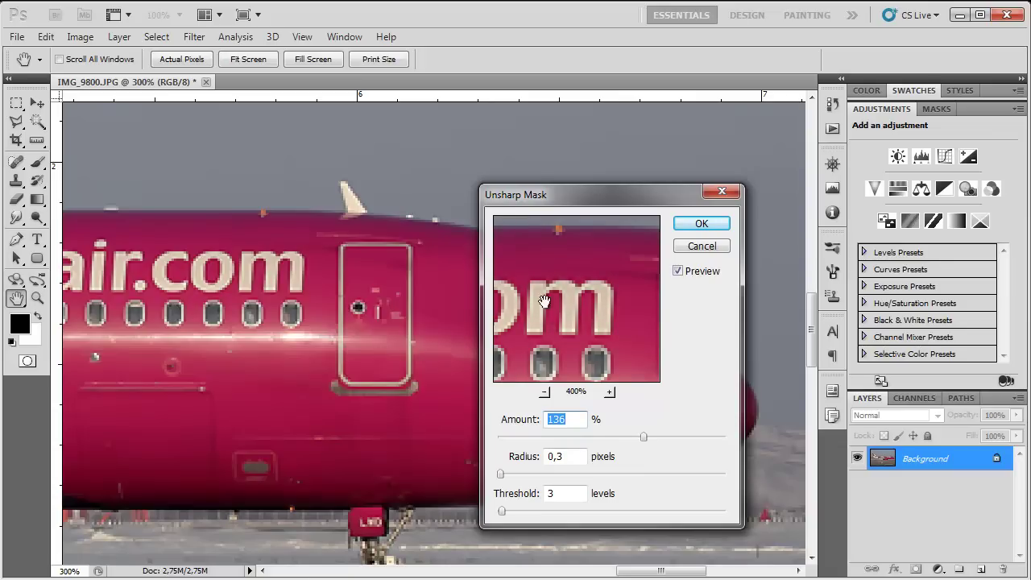
drag(570, 294, 756, 283)
drag(500, 274, 600, 269)
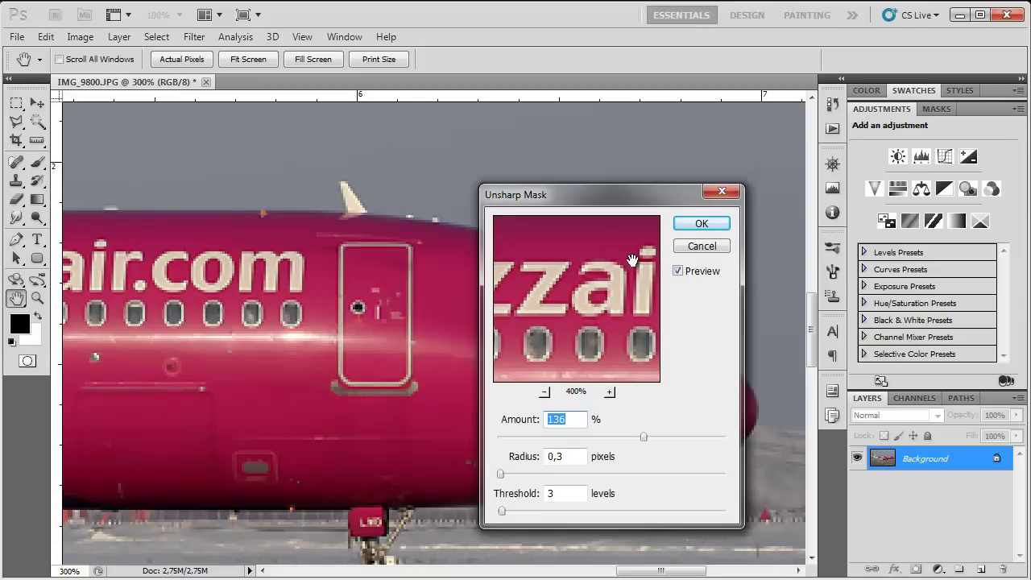
drag(646, 441, 647, 439)
click(700, 224)
Return to 100% zoom showing fuselage and tail, then open Image > Adjustments.
key(c)
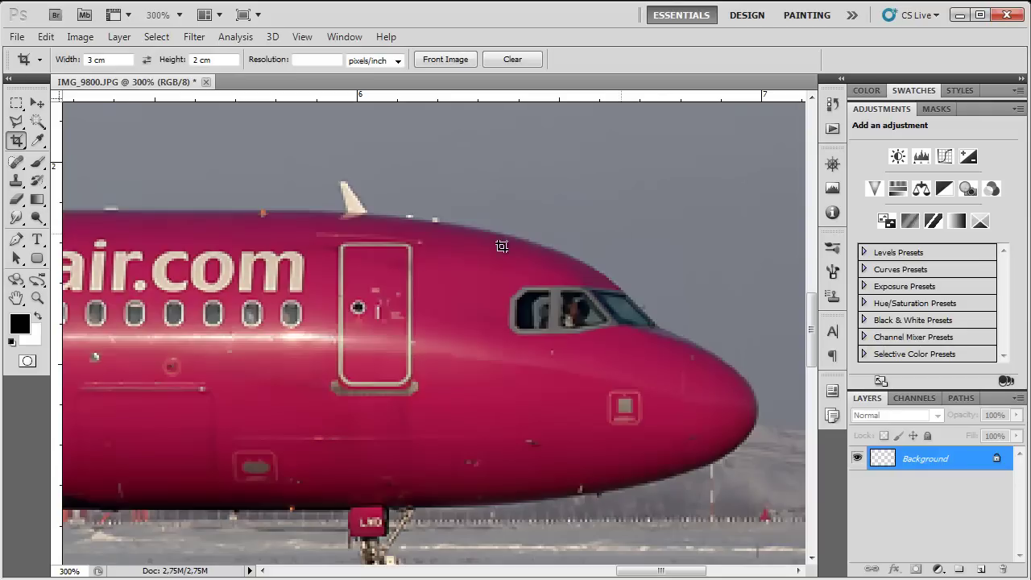
key(ctrl+minus)
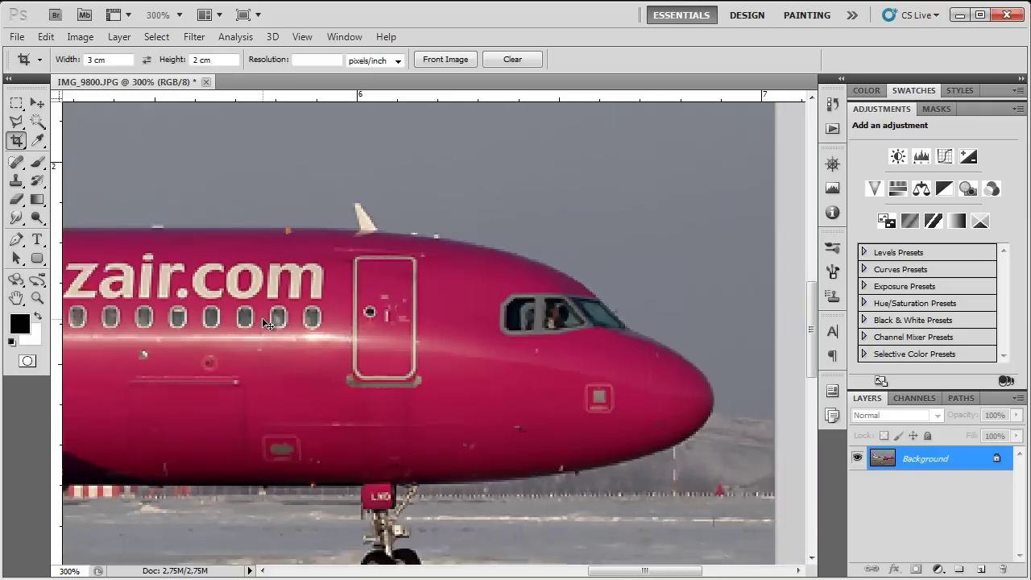
key(ctrl+minus)
key(ctrl+minus)
key(ctrl+plus)
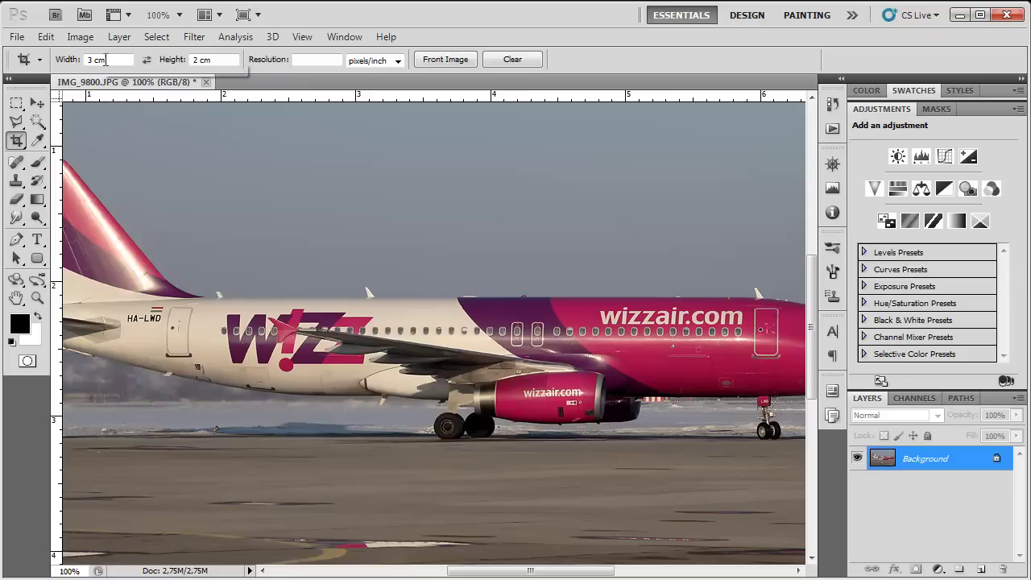
click(86, 40)
mouse_move(111, 77)
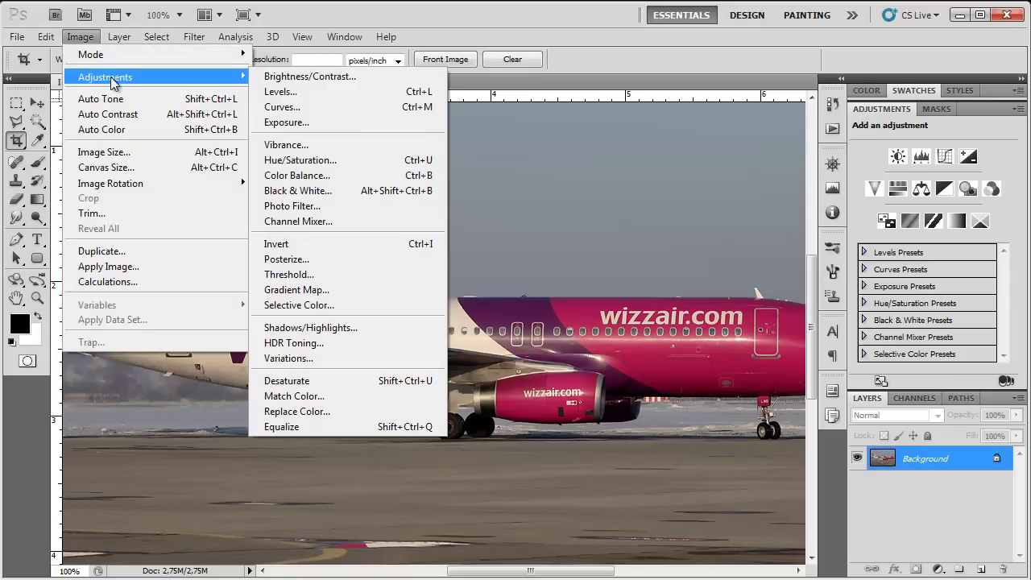
Apply Hue/Saturation with Saturation +15, then zoom out to 66.7% to view the whole image.
click(289, 161)
click(626, 513)
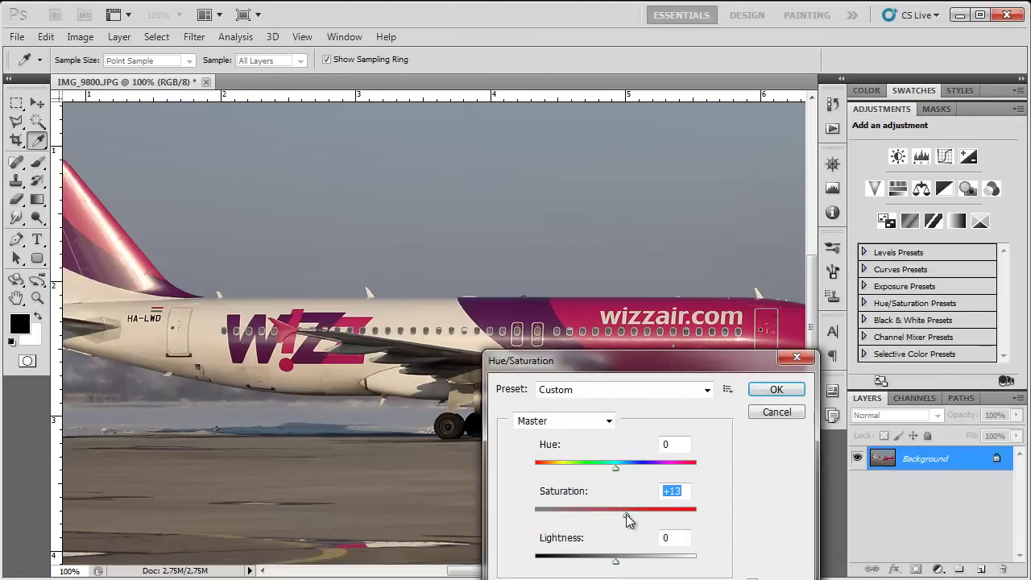
drag(629, 516, 628, 516)
drag(707, 364, 578, 159)
click(649, 184)
key(c)
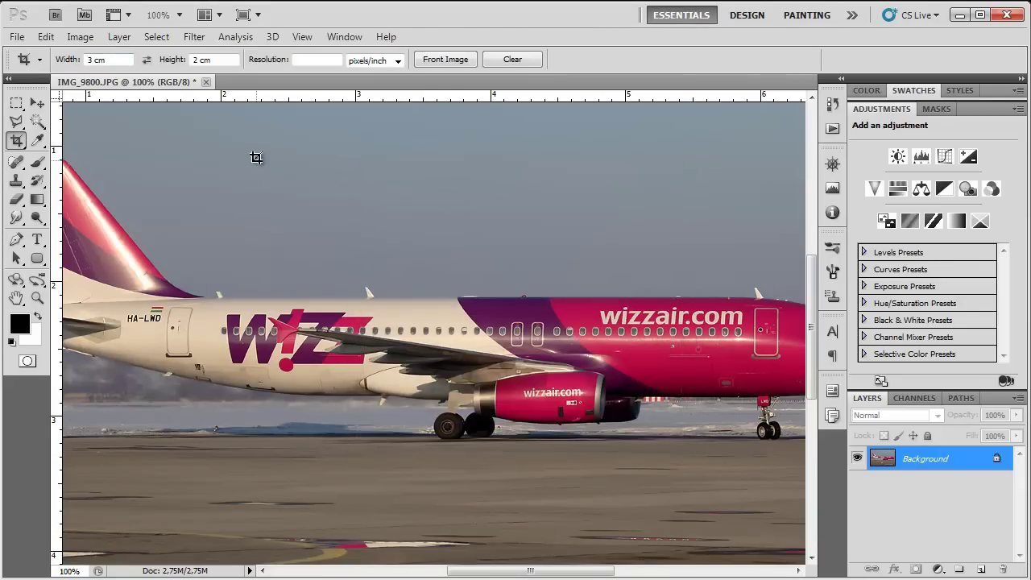
key(ctrl+minus)
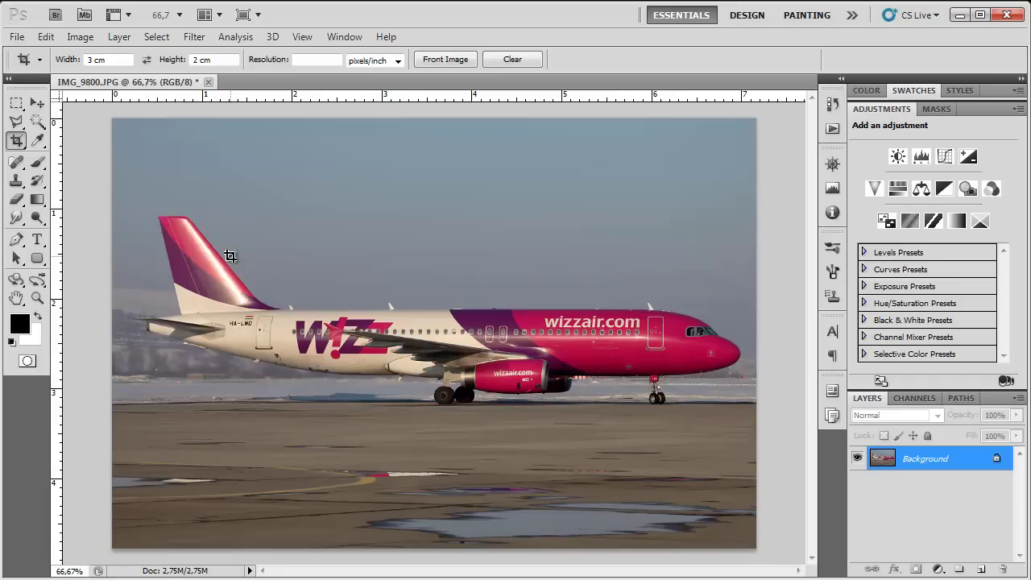
Save as IMG_9800-processed.jpg in JPEG format at Quality 12 (Maximum).
click(16, 37)
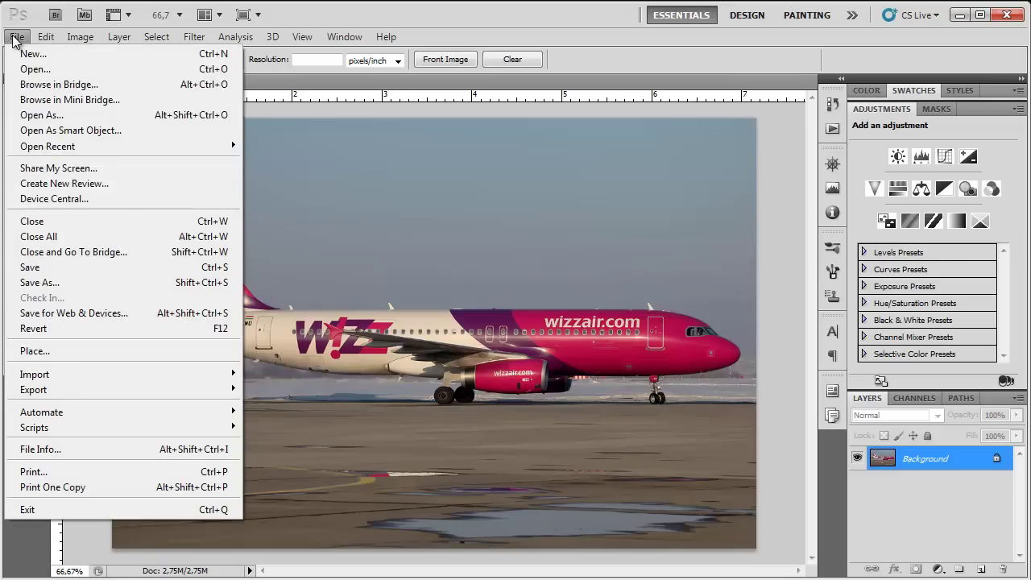
click(24, 283)
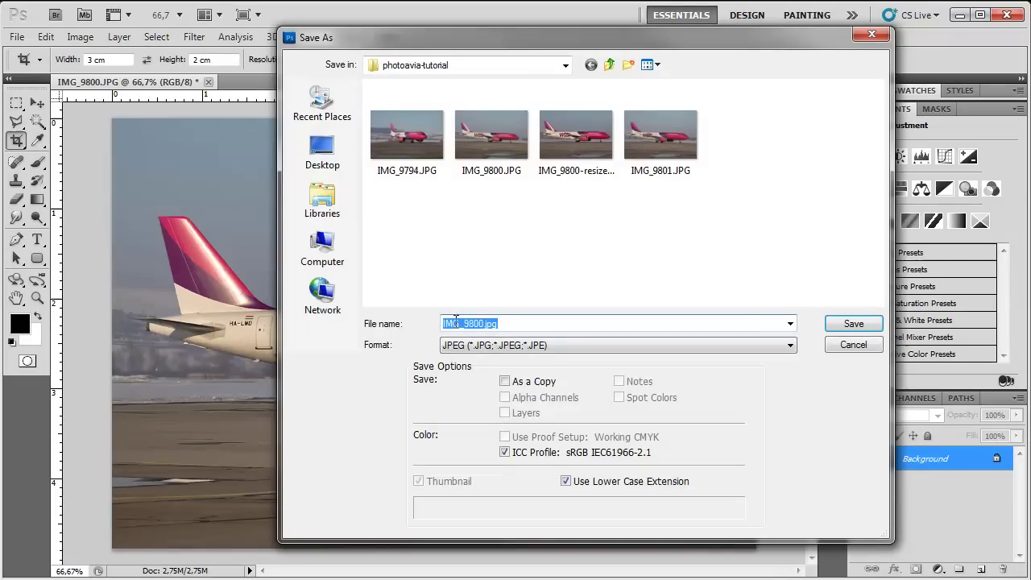
click(481, 324)
text(-resize)
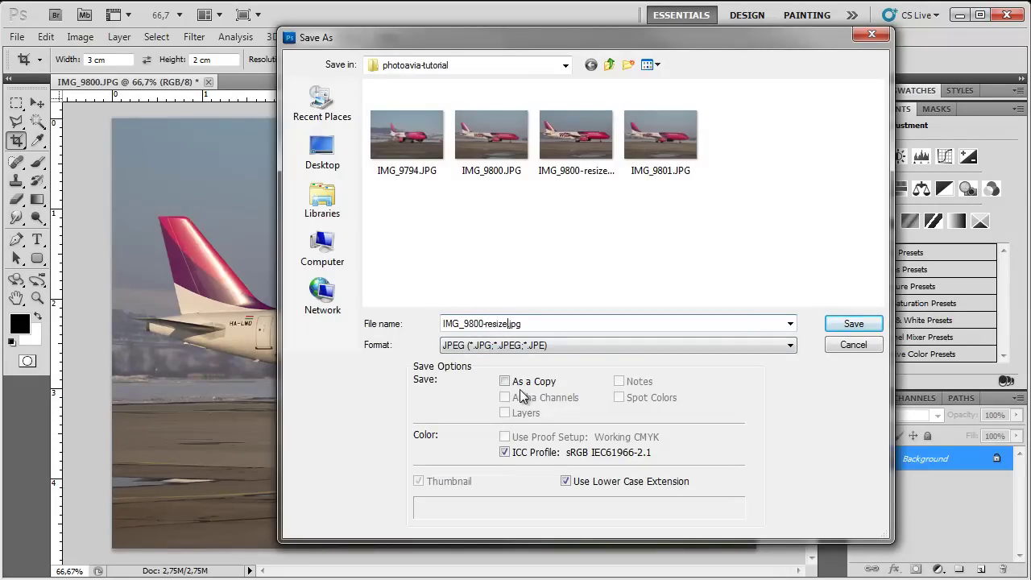
key(BackSpace)
key(BackSpace)
key(BackSpace)
key(BackSpace)
key(BackSpace)
key(BackSpace)
text(processed)
key(Return)
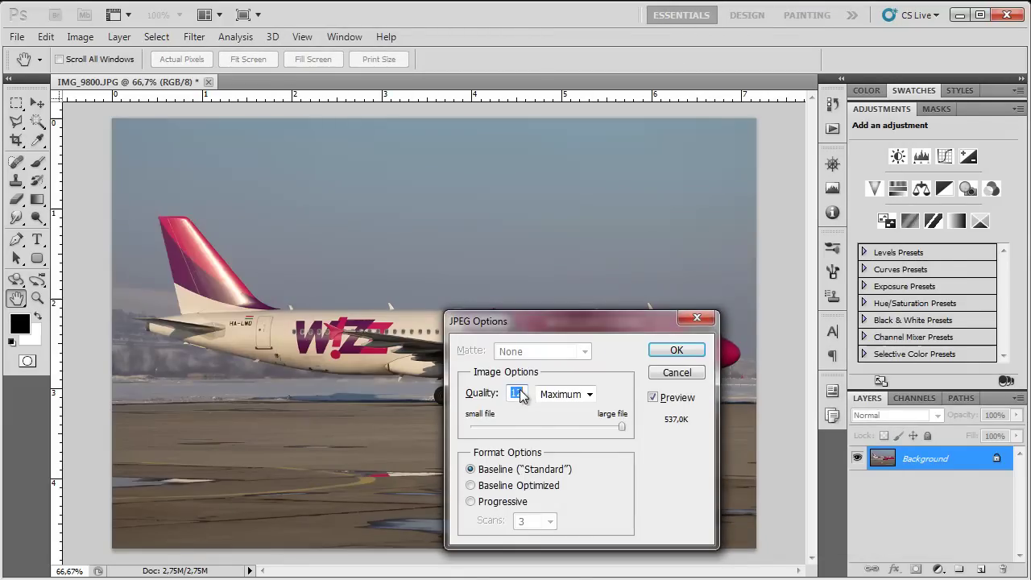
click(671, 354)
key(c)
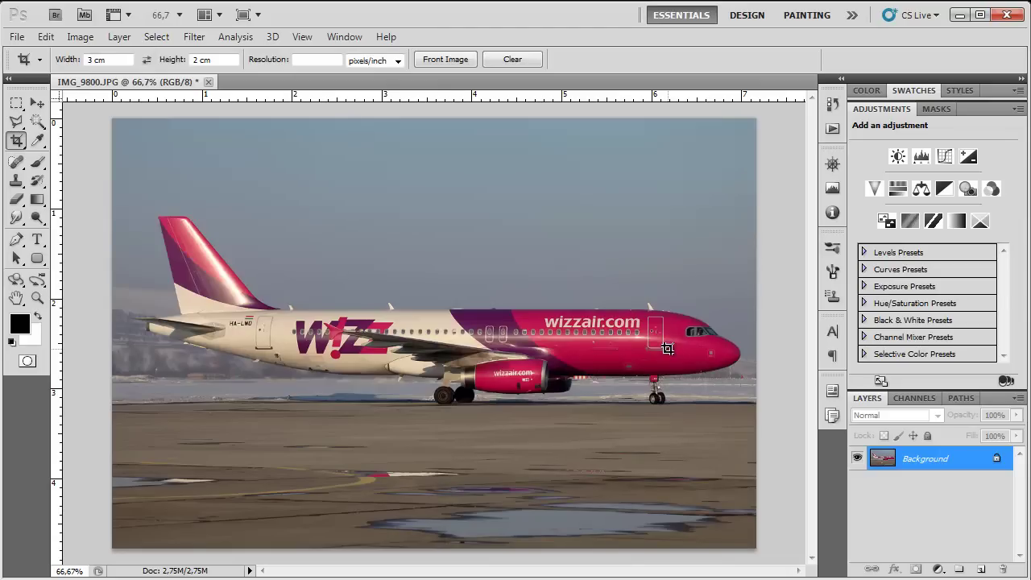